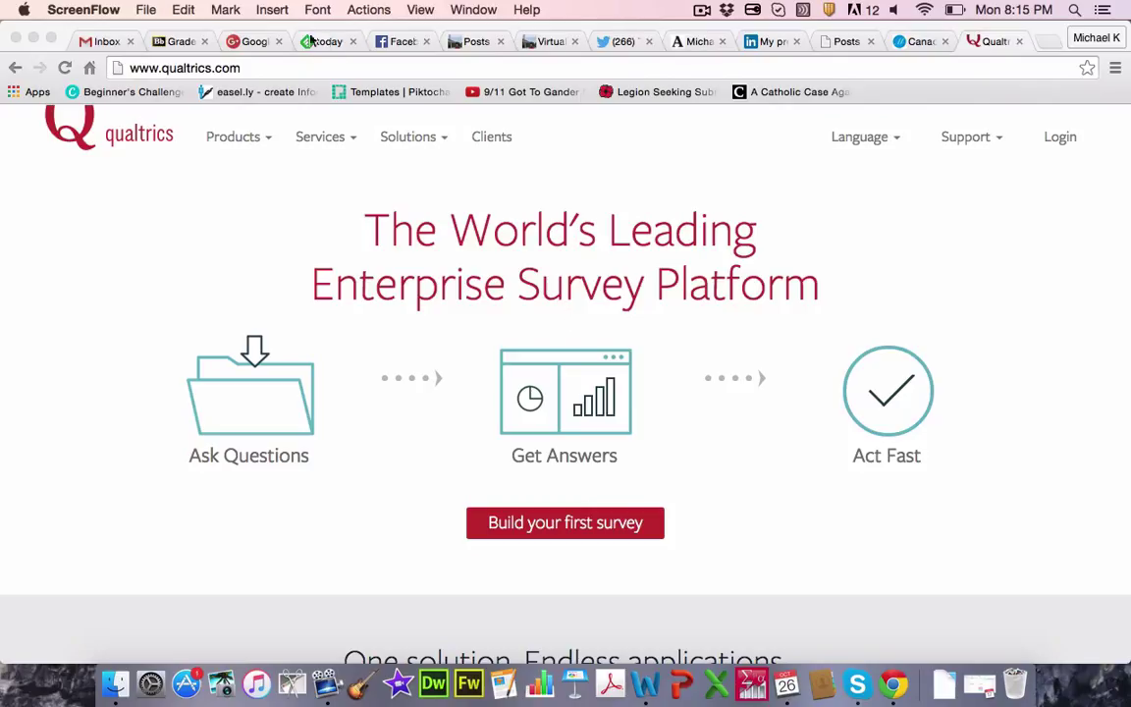
Step: Select the qualtrics.com address and dismiss the address bar suggestions
{"action": "left_click", "coordinate": [252, 70]}
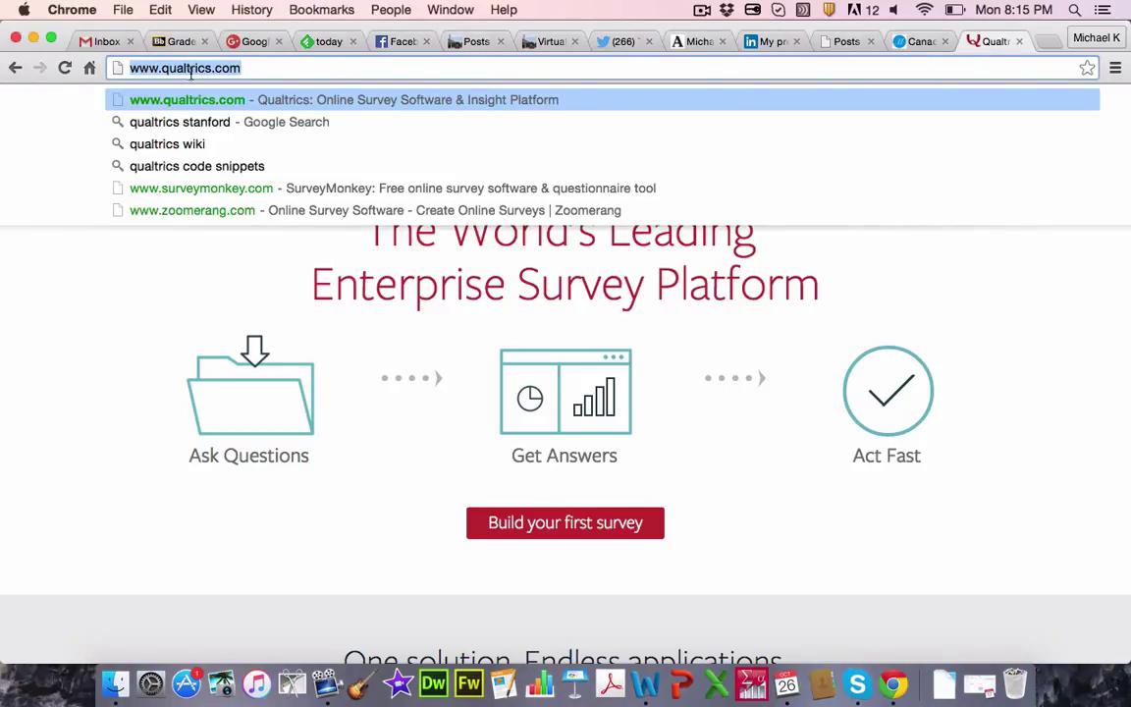
{"action": "left_click", "coordinate": [194, 309]}
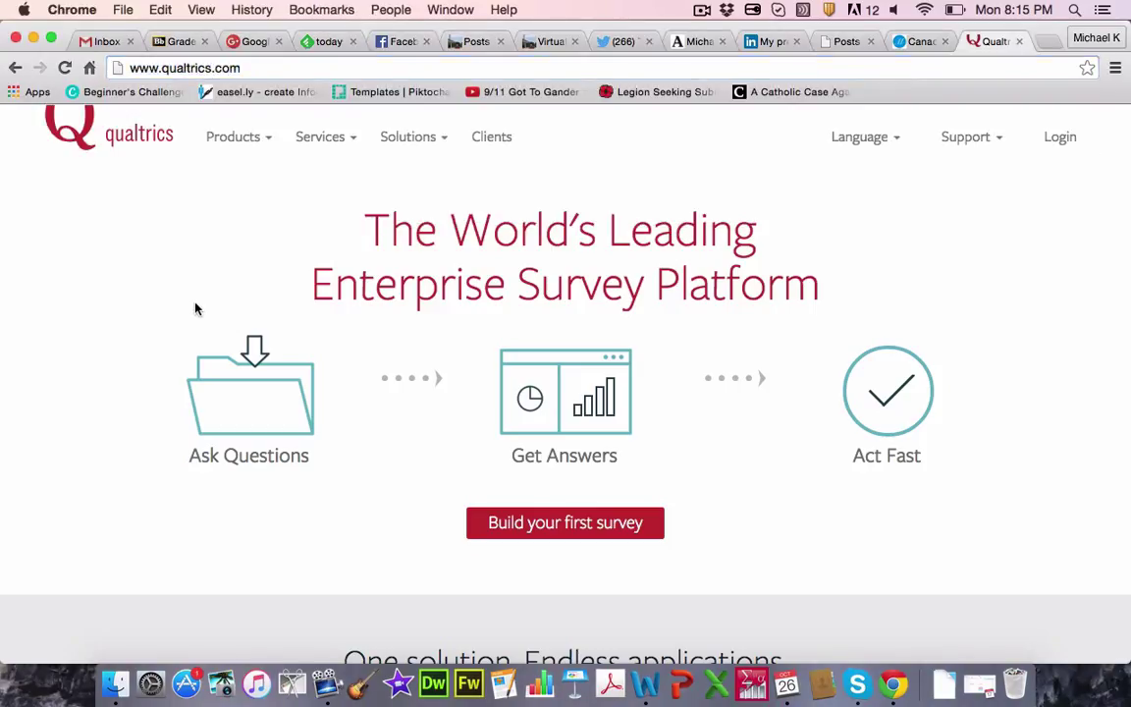
Step: Open the Qualtrics login page and enter the saved account e-mail and the password
{"action": "left_click", "coordinate": [1060, 138]}
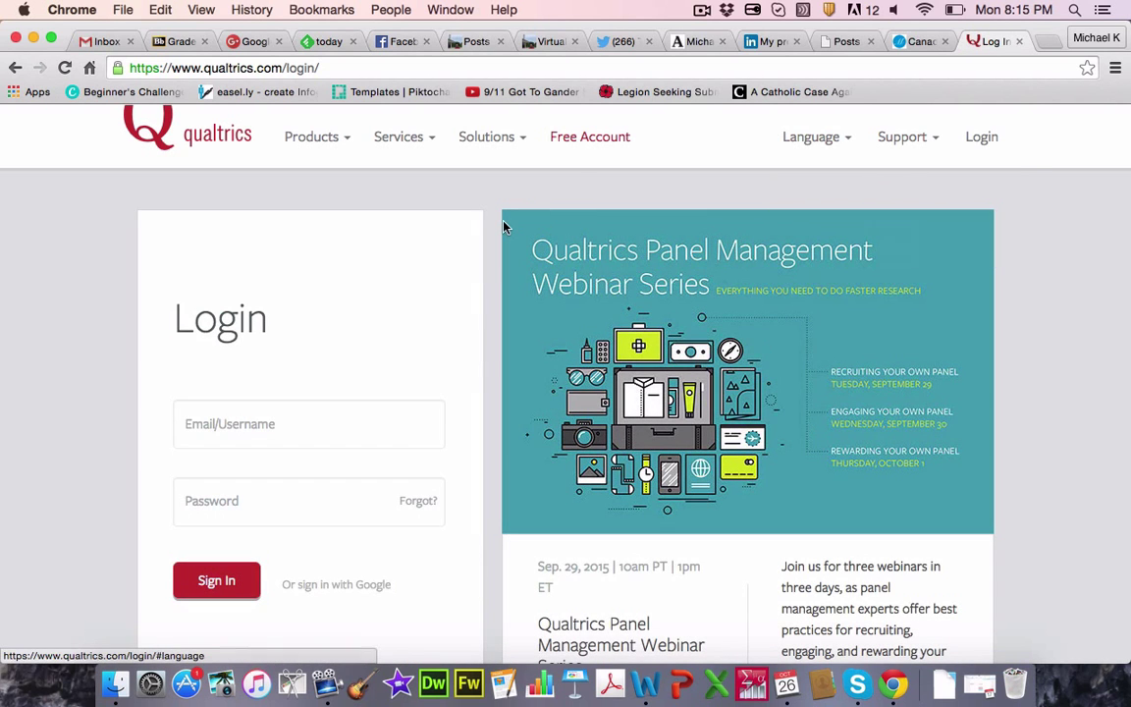
{"action": "left_click", "coordinate": [250, 428]}
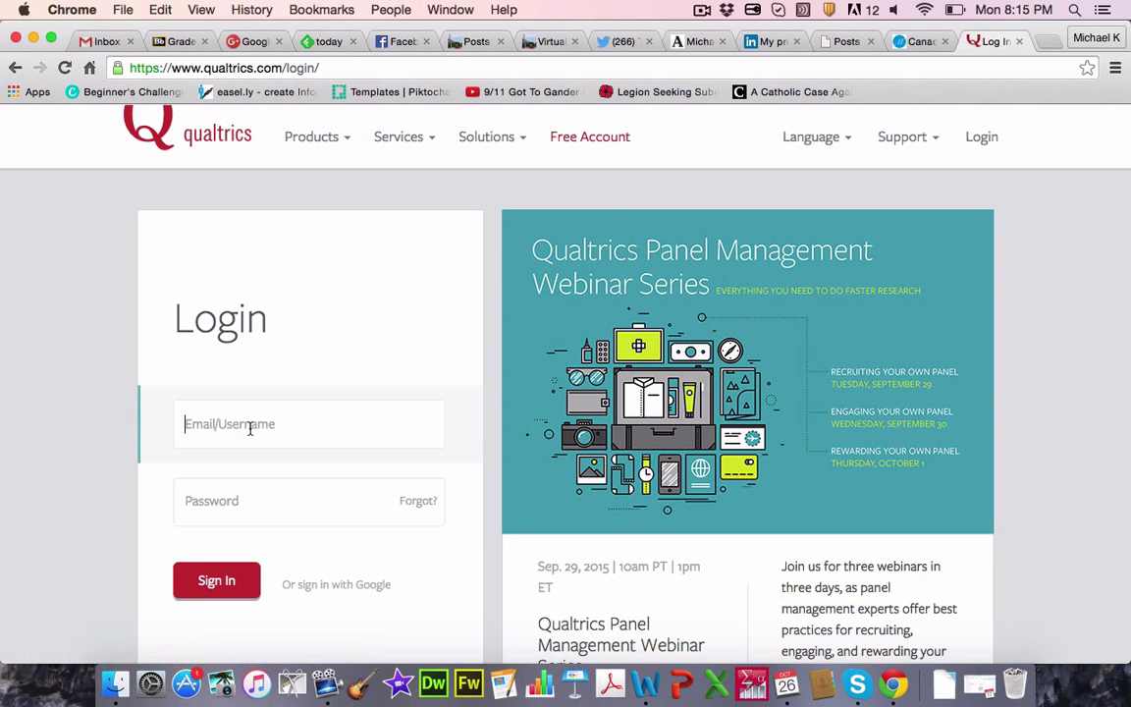
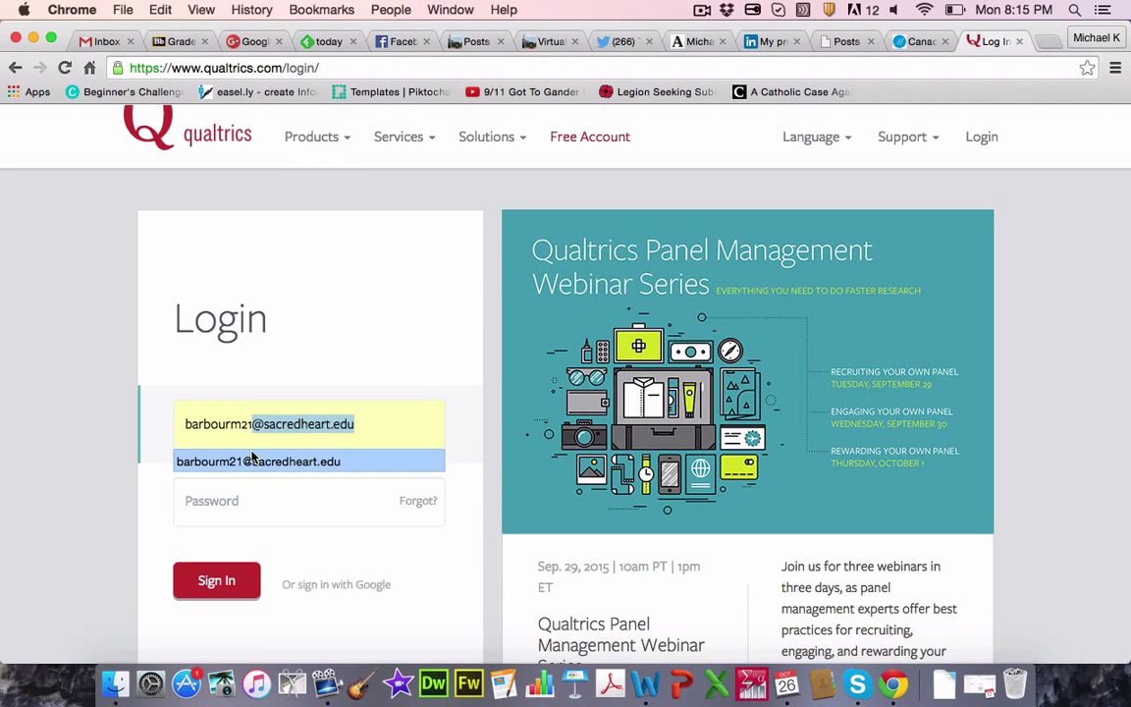
{"action": "left_click", "coordinate": [252, 458]}
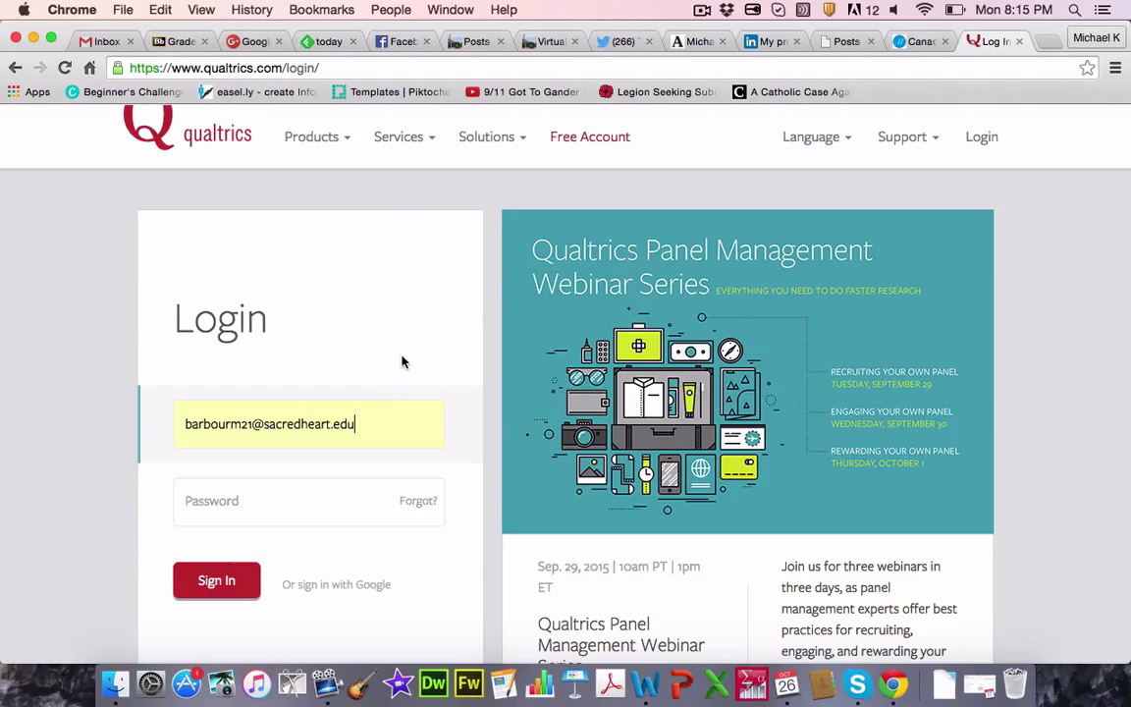
{"action": "left_click", "coordinate": [313, 502]}
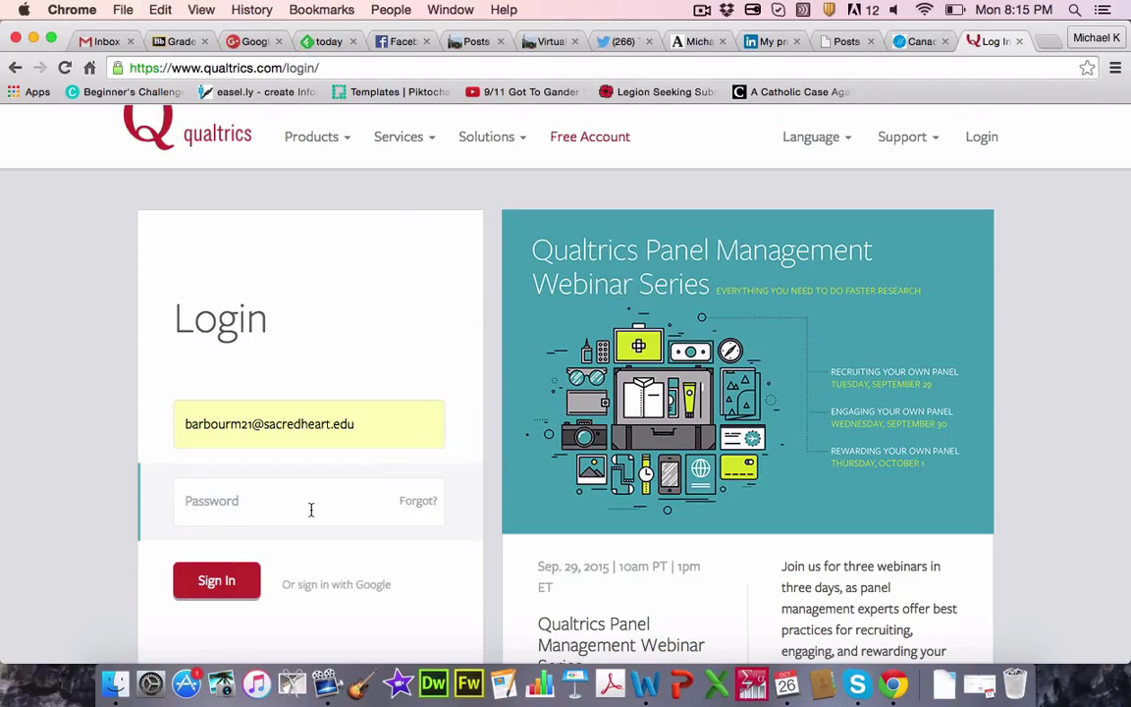
{"action": "type", "text": "*********"}
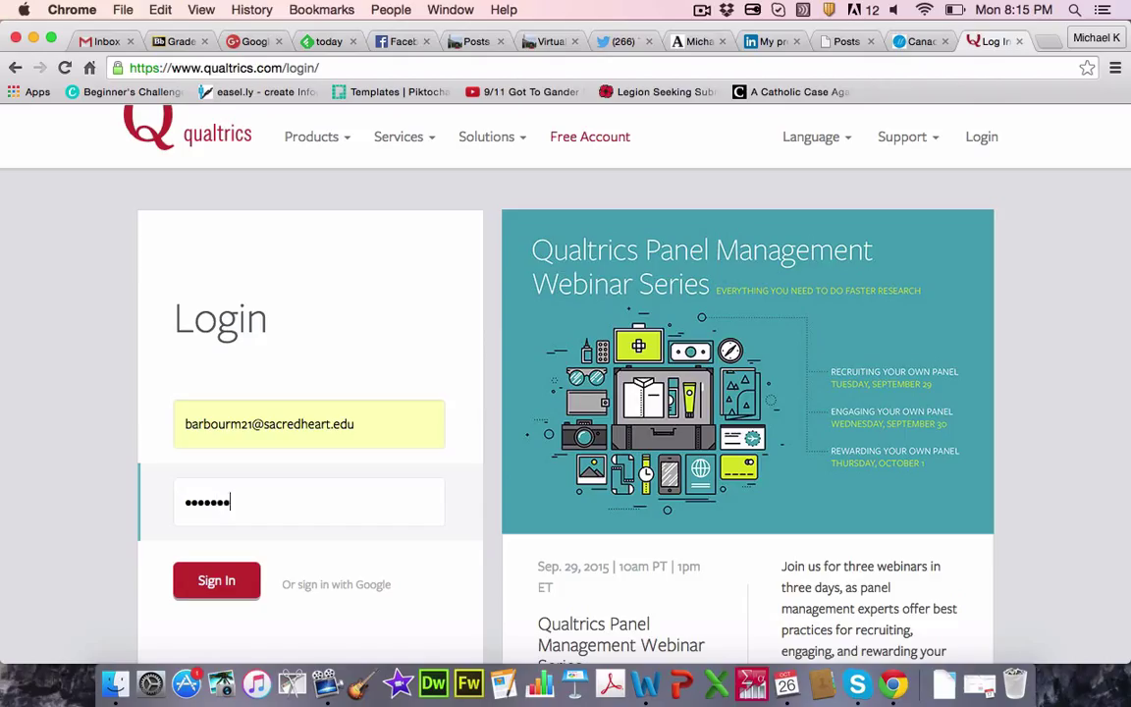
{"action": "type", "text": "**"}
Step: Sign in and scroll through all 26 surveys in My Surveys, then back to the top
{"action": "left_click", "coordinate": [220, 584]}
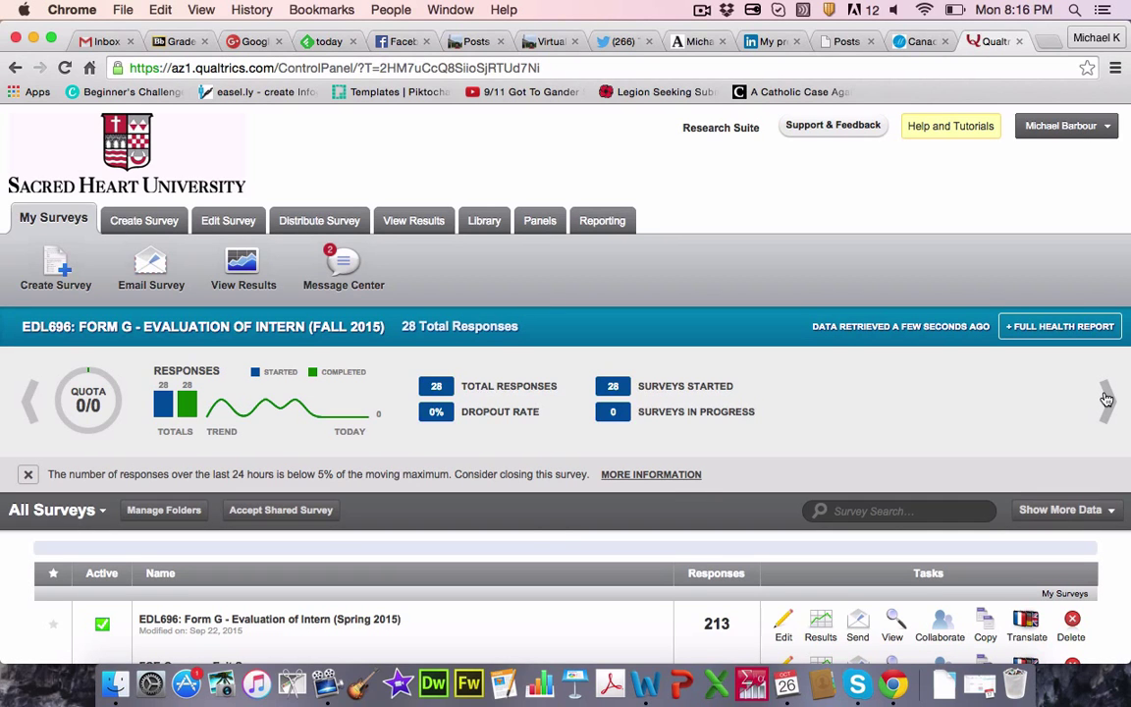
{"action": "scroll", "coordinate": [523, 556], "scroll_direction": "down", "scroll_amount": 5}
{"action": "scroll", "coordinate": [523, 392], "scroll_direction": "down", "scroll_amount": 8}
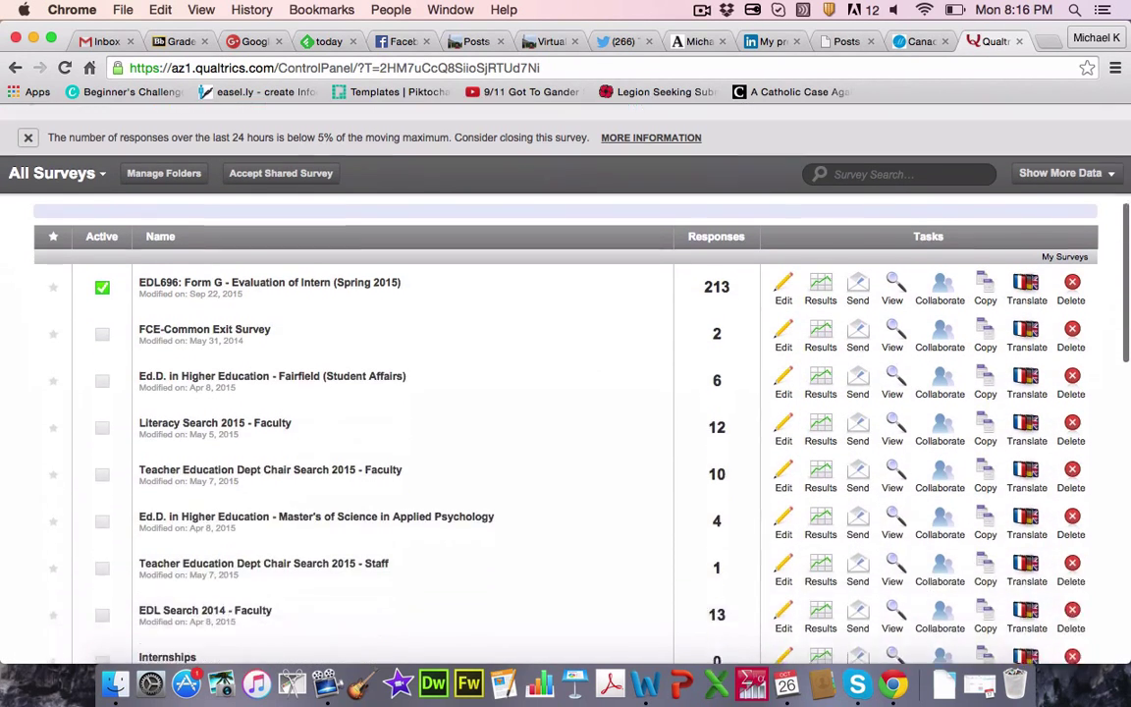
{"action": "scroll", "coordinate": [531, 373], "scroll_direction": "down", "scroll_amount": 8}
{"action": "scroll", "coordinate": [565, 373], "scroll_direction": "down", "scroll_amount": 6}
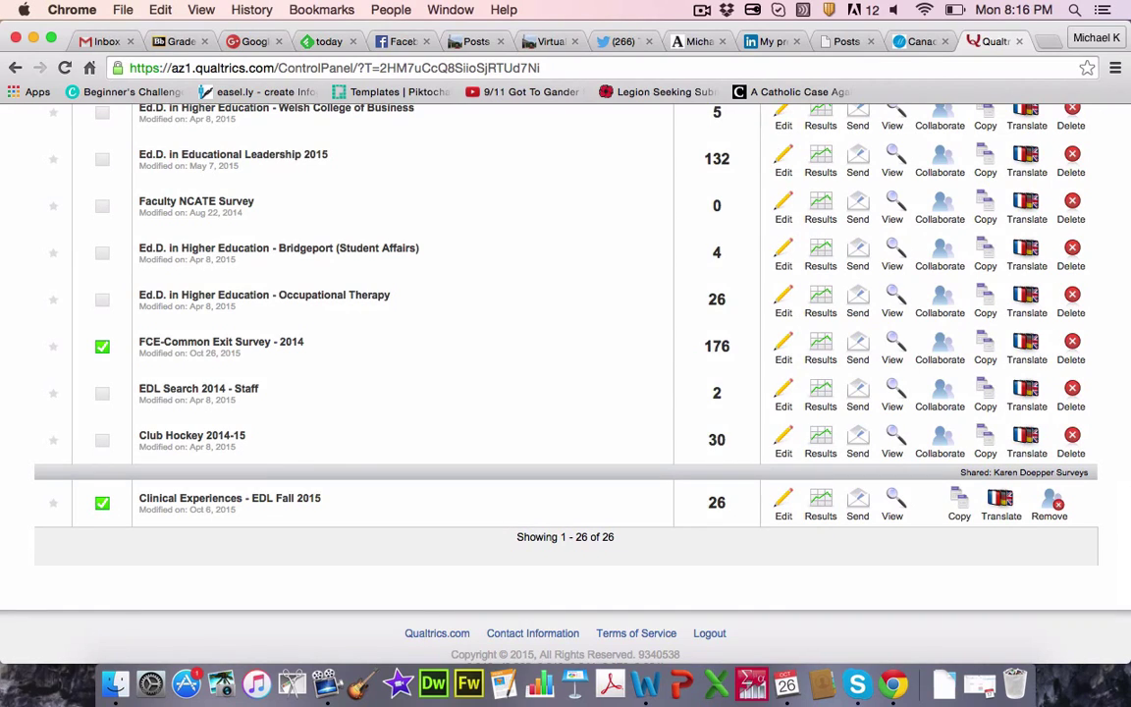
{"action": "scroll", "coordinate": [565, 373], "scroll_direction": "up", "scroll_amount": 7}
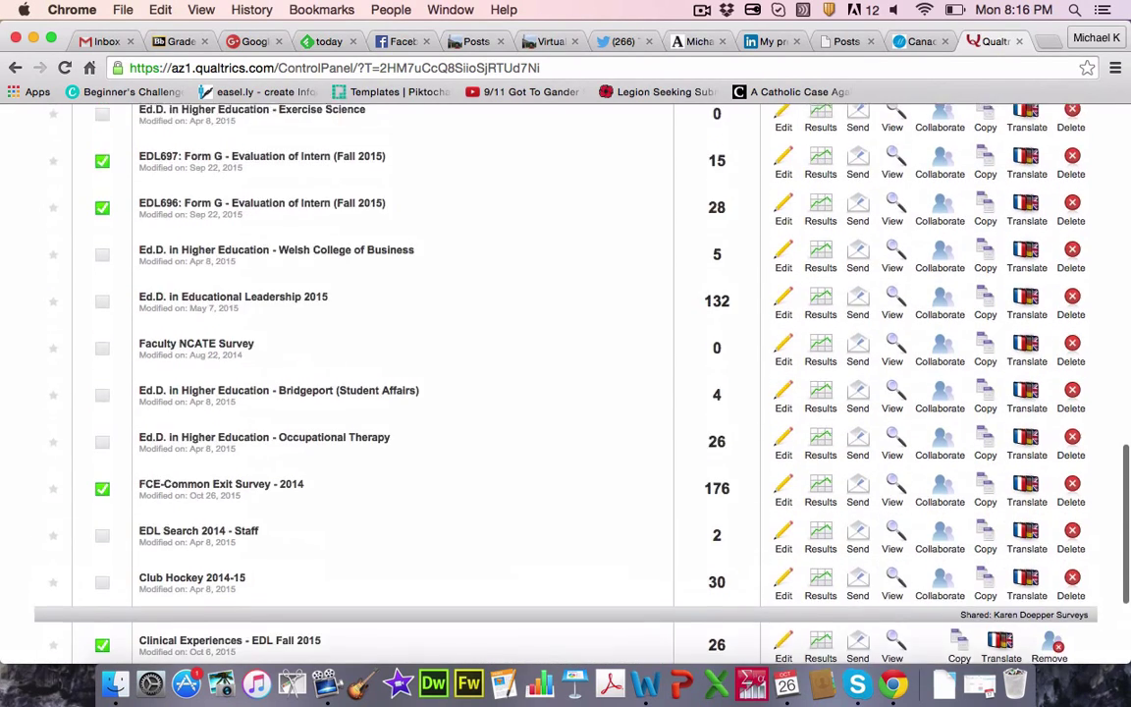
{"action": "scroll", "coordinate": [565, 374], "scroll_direction": "up", "scroll_amount": 6}
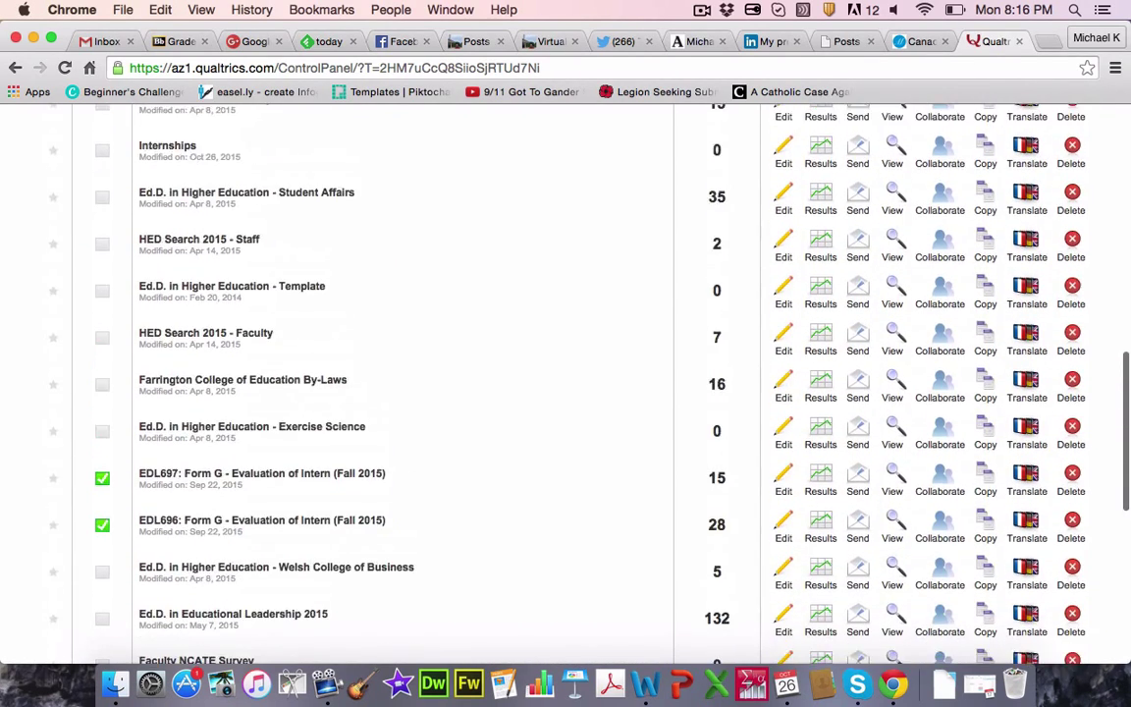
{"action": "scroll", "coordinate": [565, 373], "scroll_direction": "up", "scroll_amount": 8}
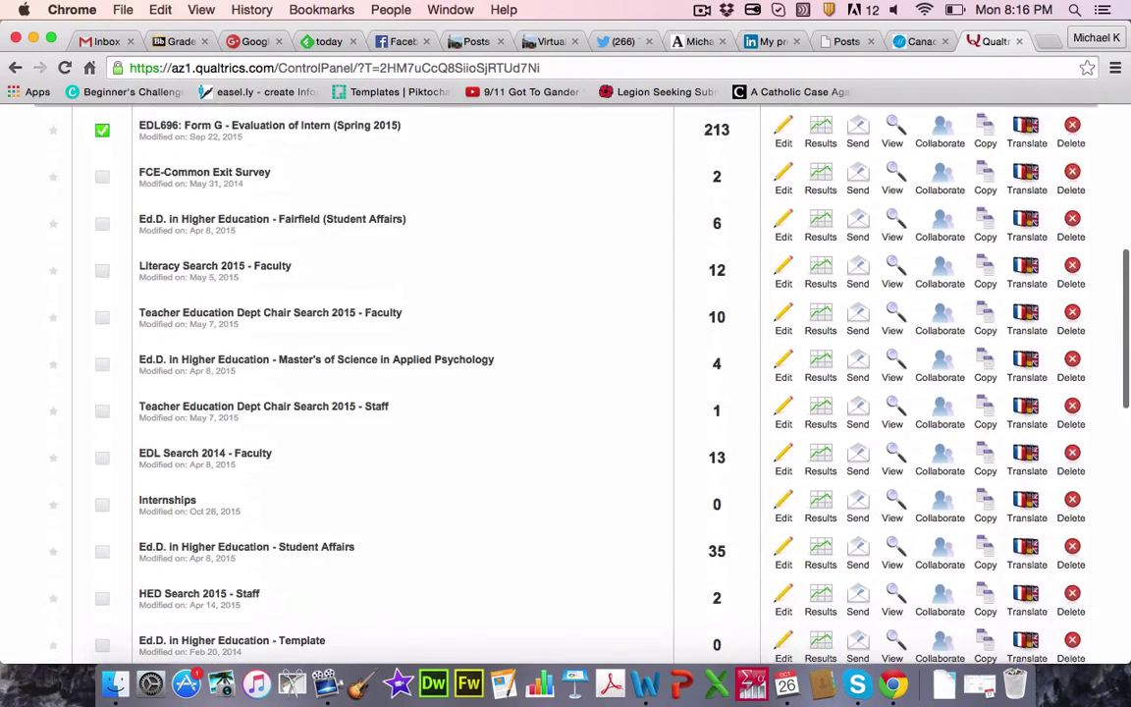
{"action": "scroll", "coordinate": [564, 373], "scroll_direction": "up", "scroll_amount": 7}
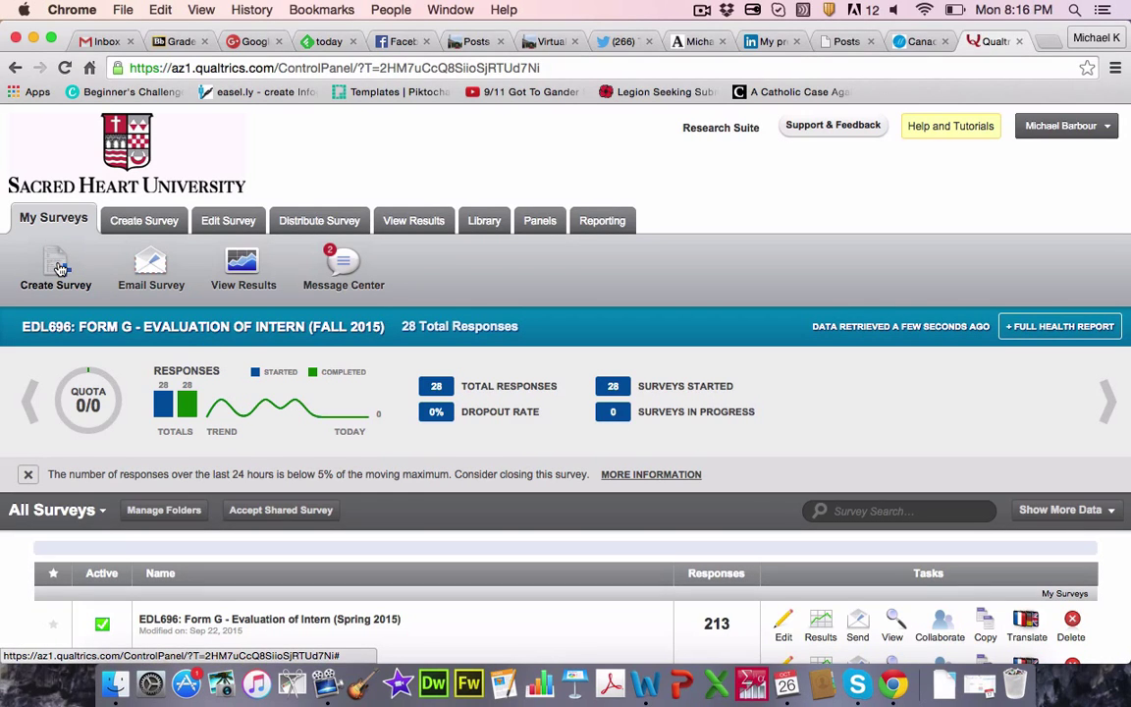
Step: Start a new survey, browse the Create from Copy survey folders, then cancel the copy
{"action": "left_click", "coordinate": [61, 269]}
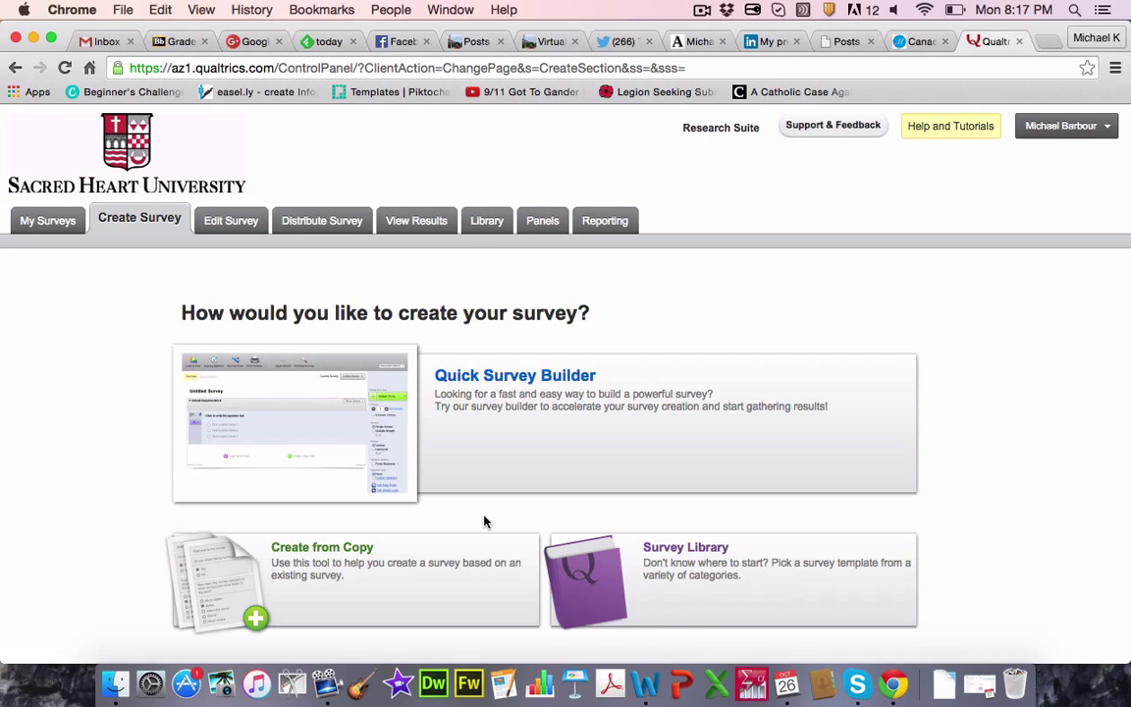
{"action": "left_click", "coordinate": [358, 555]}
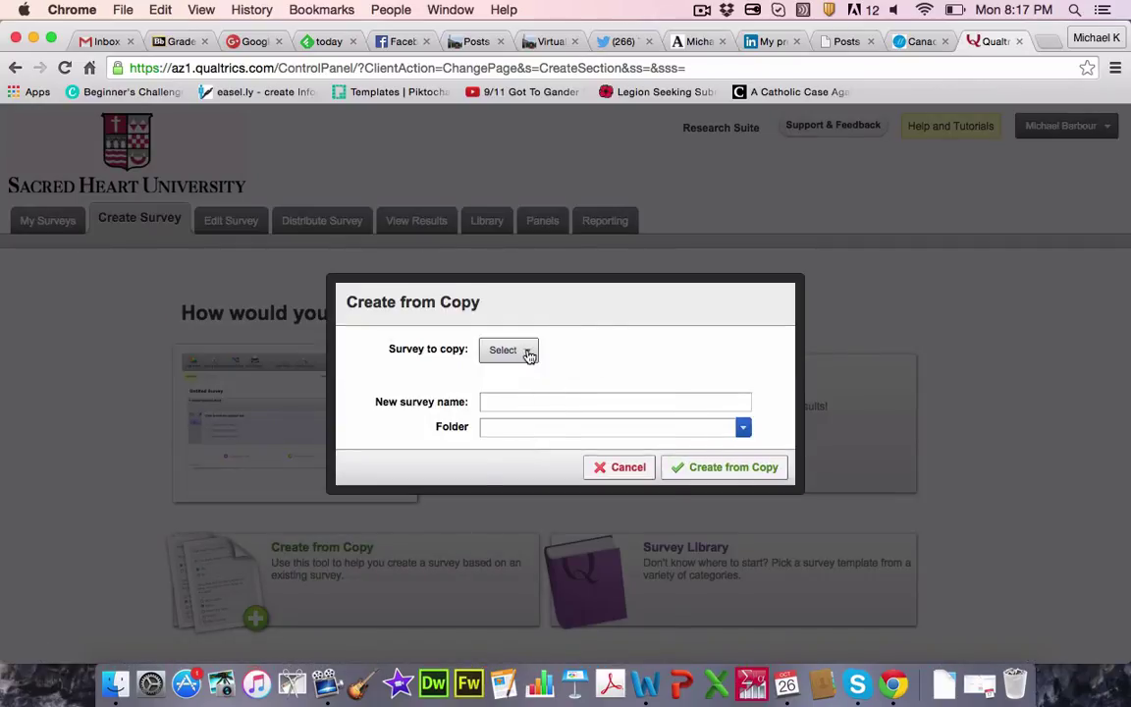
{"action": "left_click", "coordinate": [525, 352]}
{"action": "mouse_move", "coordinate": [551, 423]}
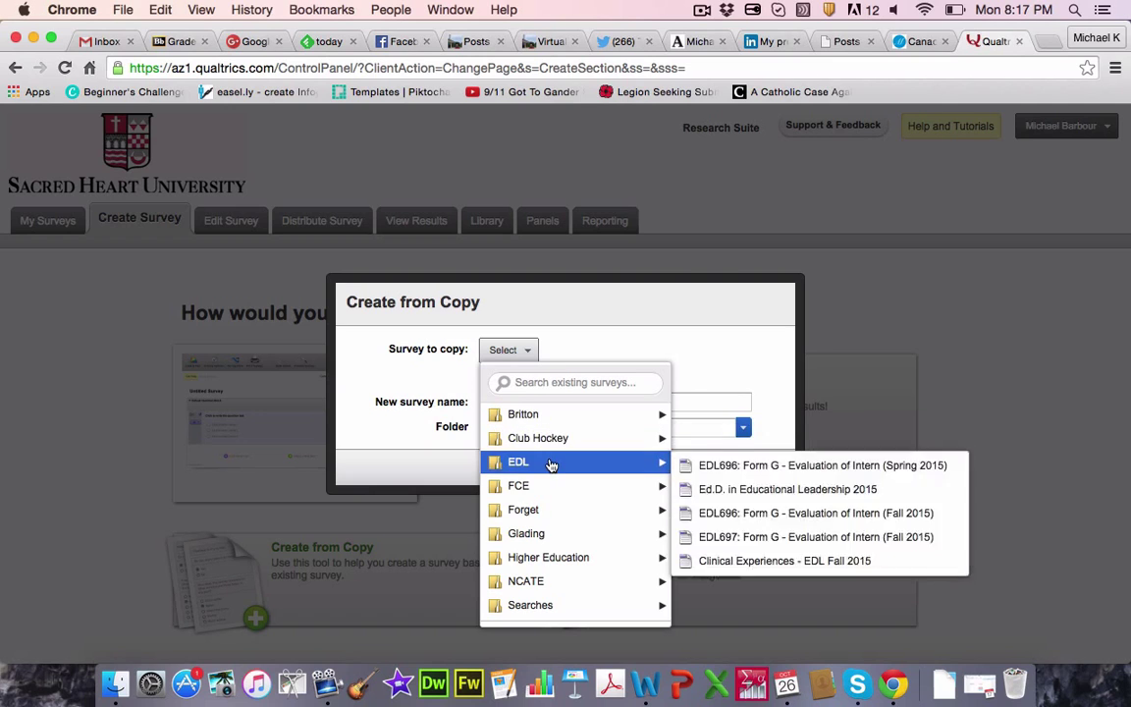
{"action": "mouse_move", "coordinate": [555, 605]}
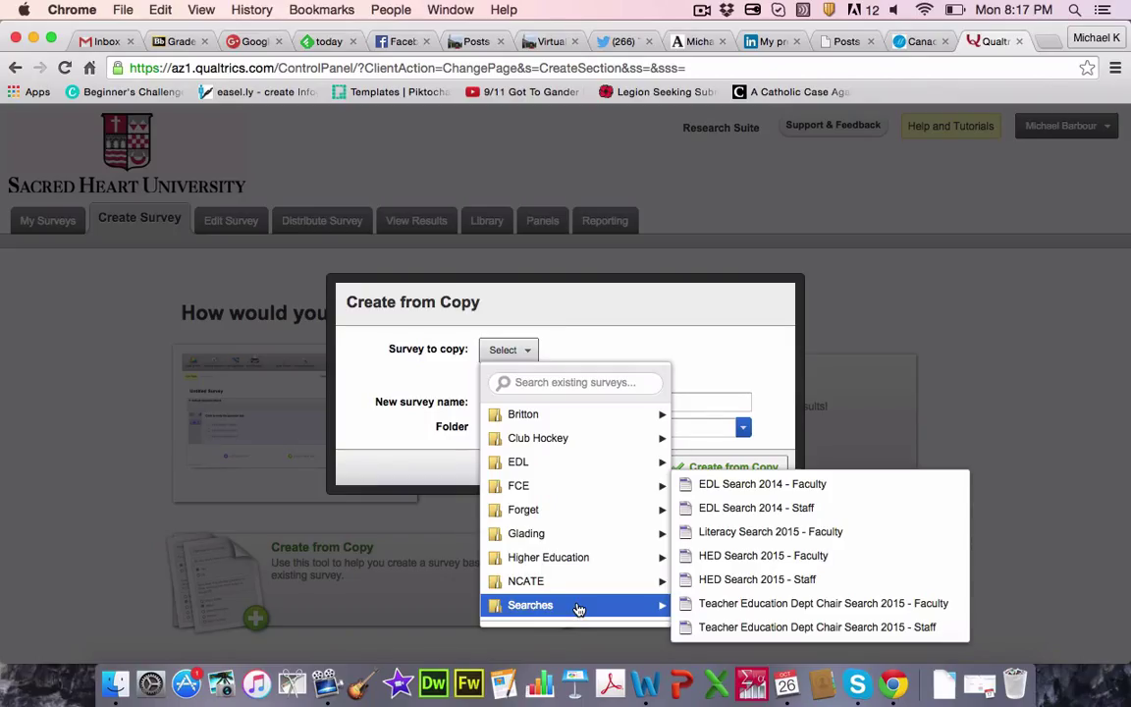
{"action": "left_click", "coordinate": [616, 337]}
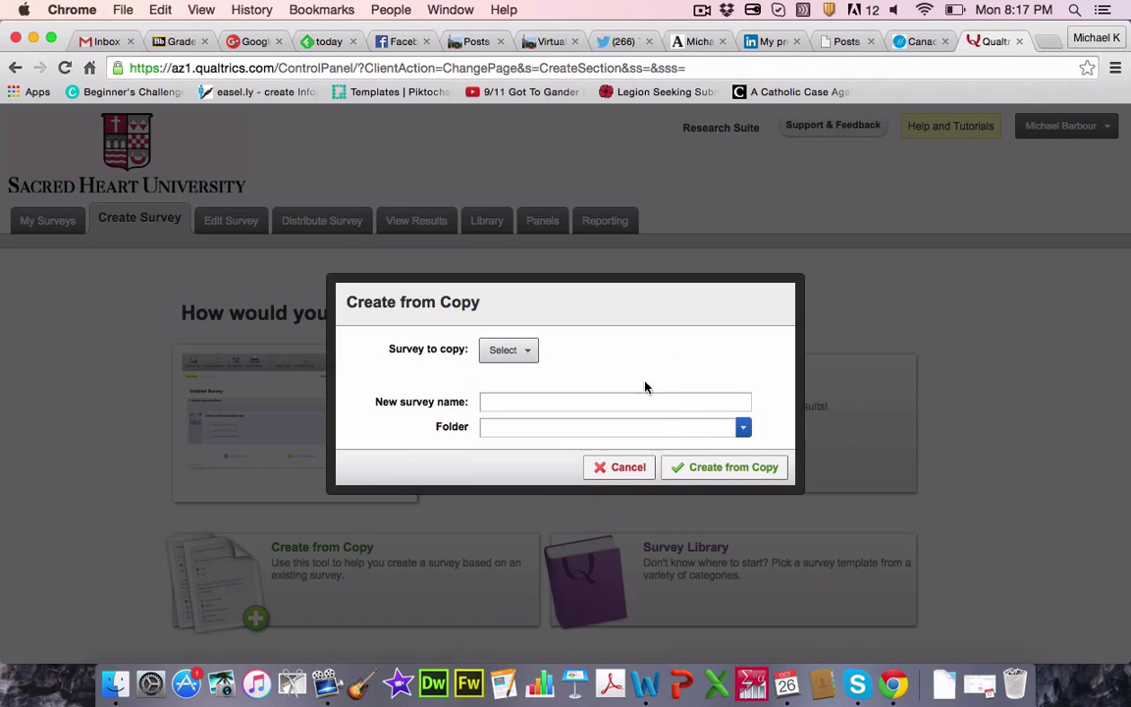
{"action": "left_click", "coordinate": [611, 465]}
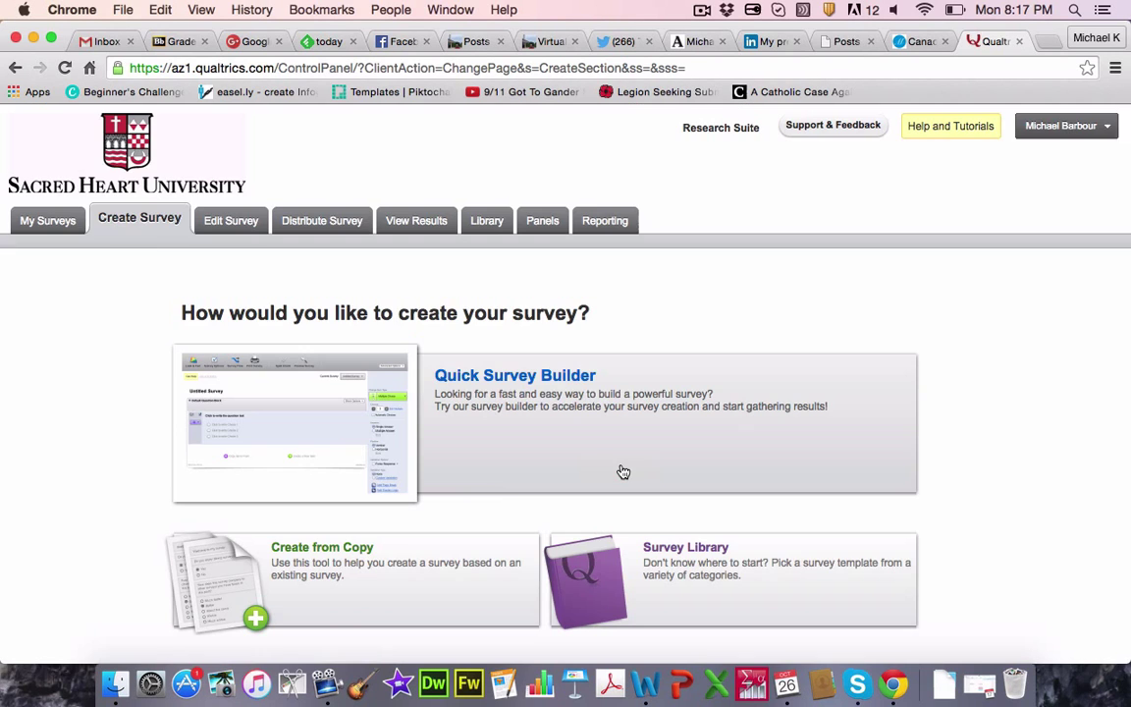
Step: Start a Quick Survey Builder survey named 'Test' in the Forget folder
{"action": "left_click", "coordinate": [523, 381]}
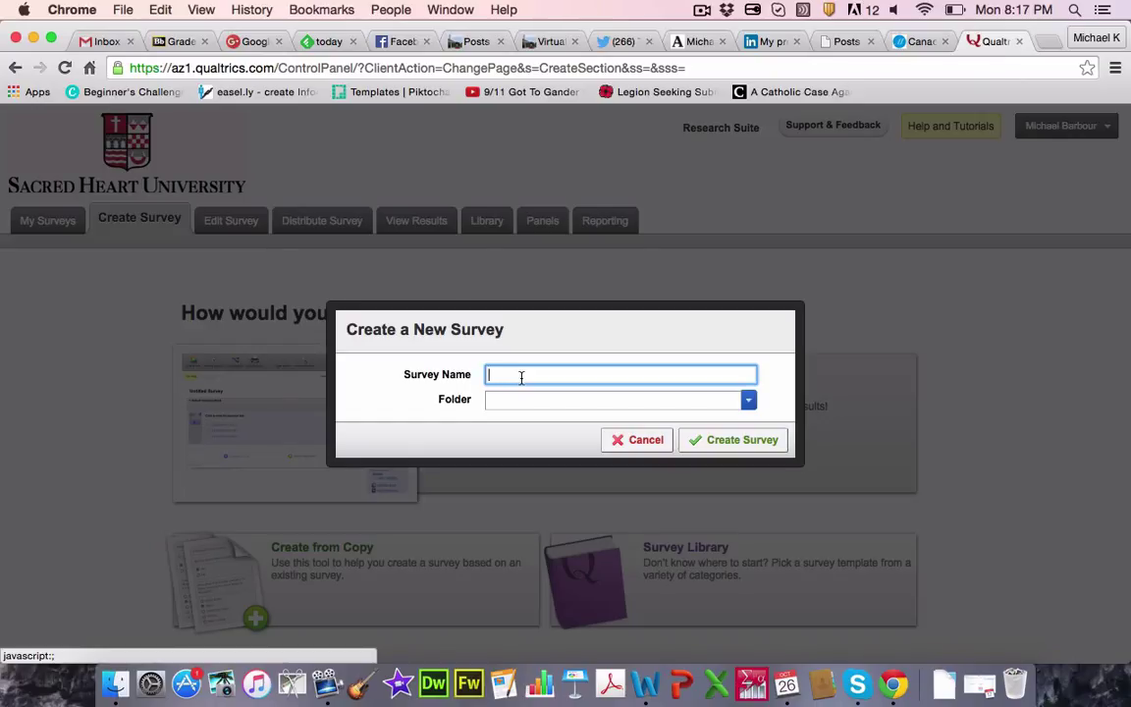
{"action": "type", "text": "Test"}
{"action": "left_click", "coordinate": [749, 402]}
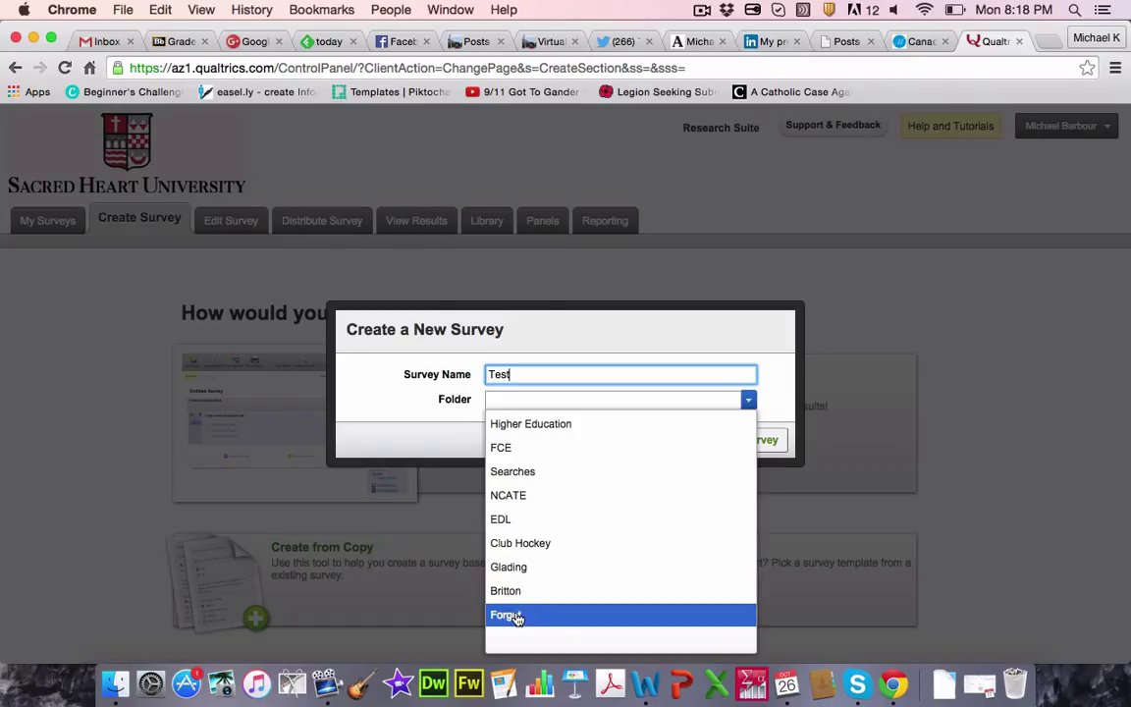
{"action": "left_click", "coordinate": [517, 618]}
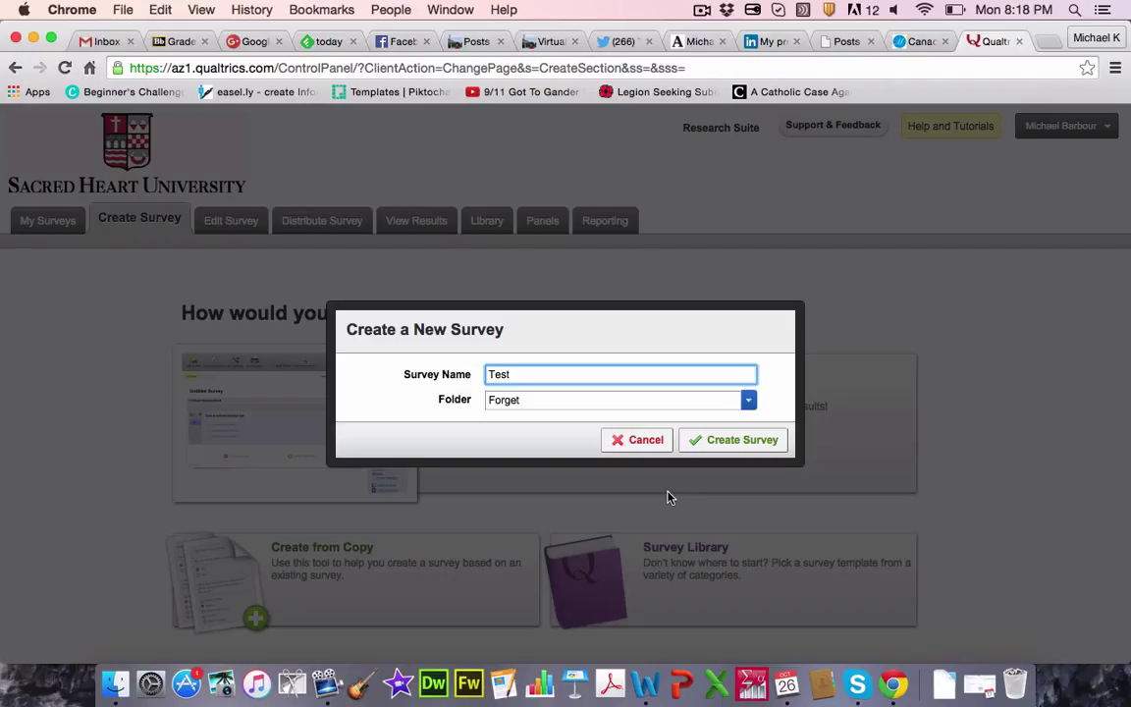
Step: Create the Test survey and add Q1 to the Default Question Block
{"action": "left_click", "coordinate": [741, 442]}
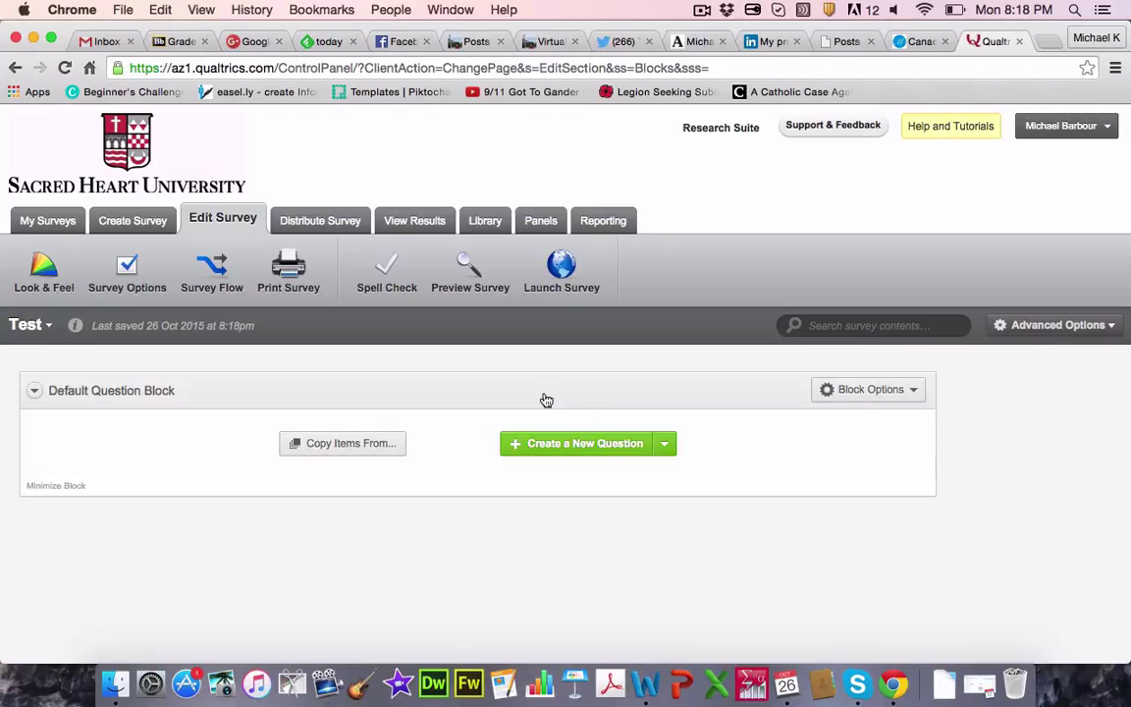
{"action": "left_click", "coordinate": [585, 444]}
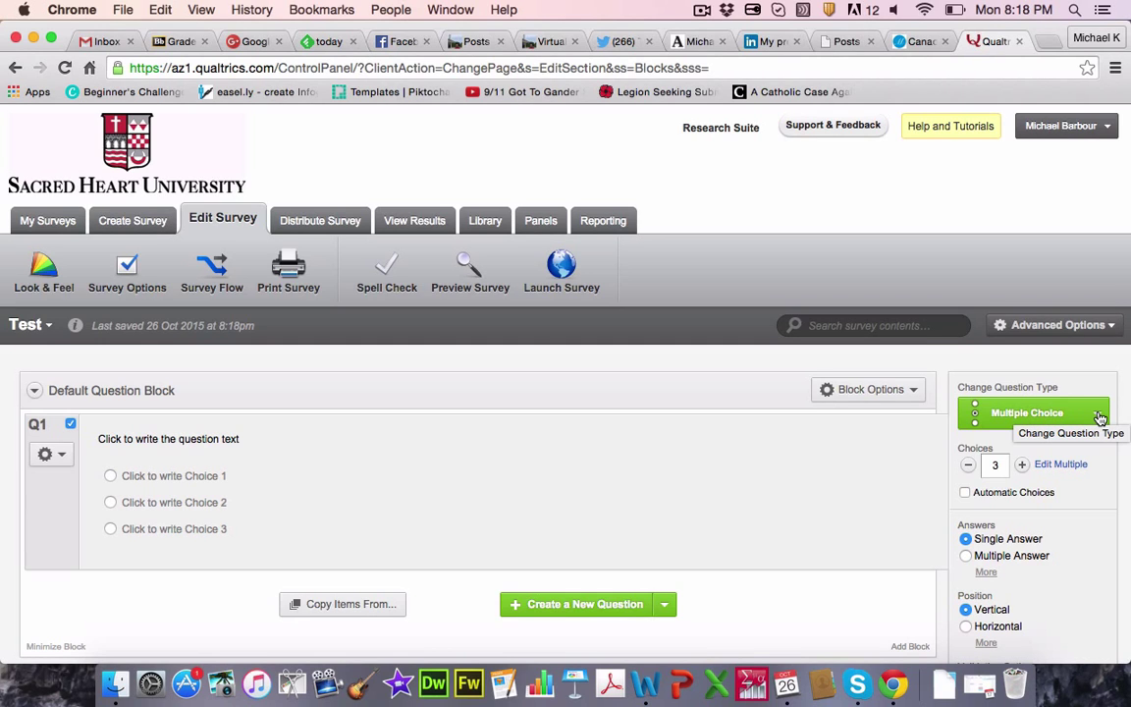
Step: Open Q1's Change Question Type list to reach Descriptive Text
{"action": "left_click", "coordinate": [1099, 420]}
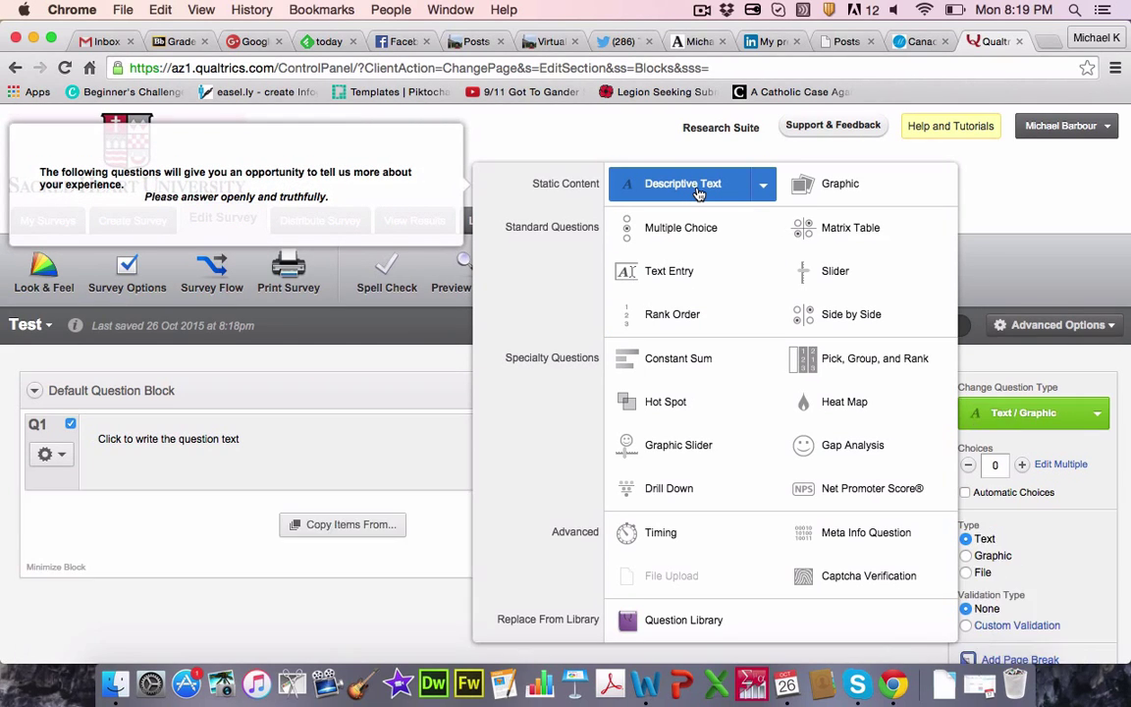
Step: Switch Q1 to Descriptive Text and start editing its question text inline
{"action": "left_click", "coordinate": [698, 193]}
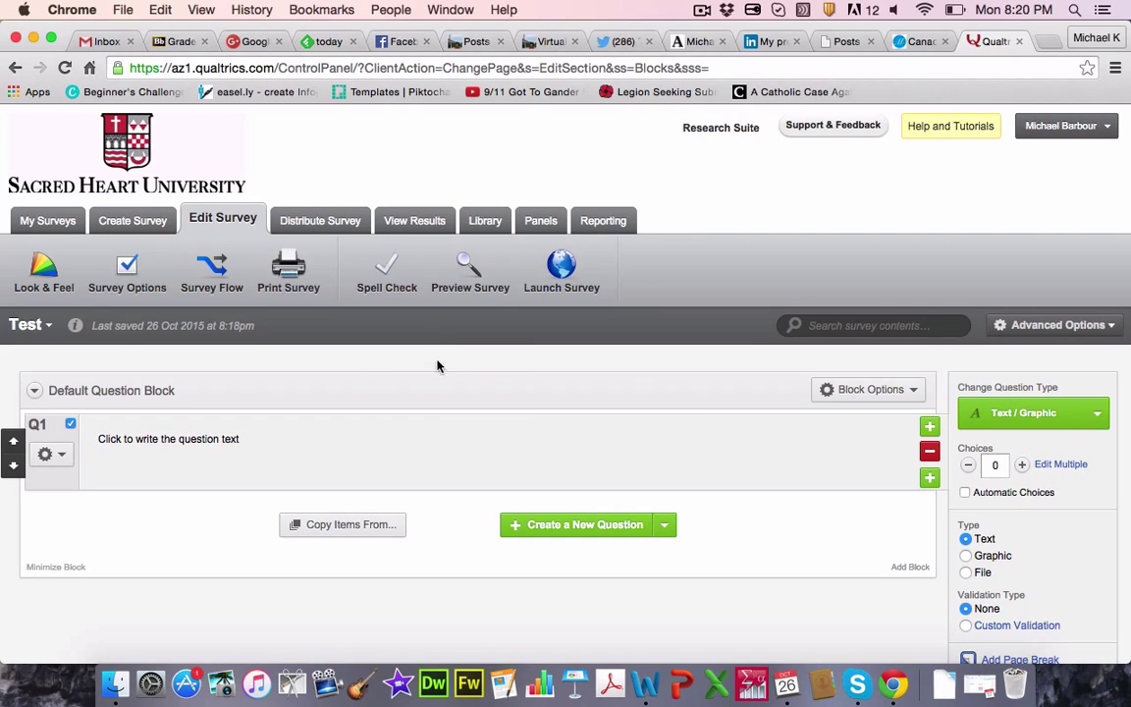
{"action": "left_click", "coordinate": [193, 448]}
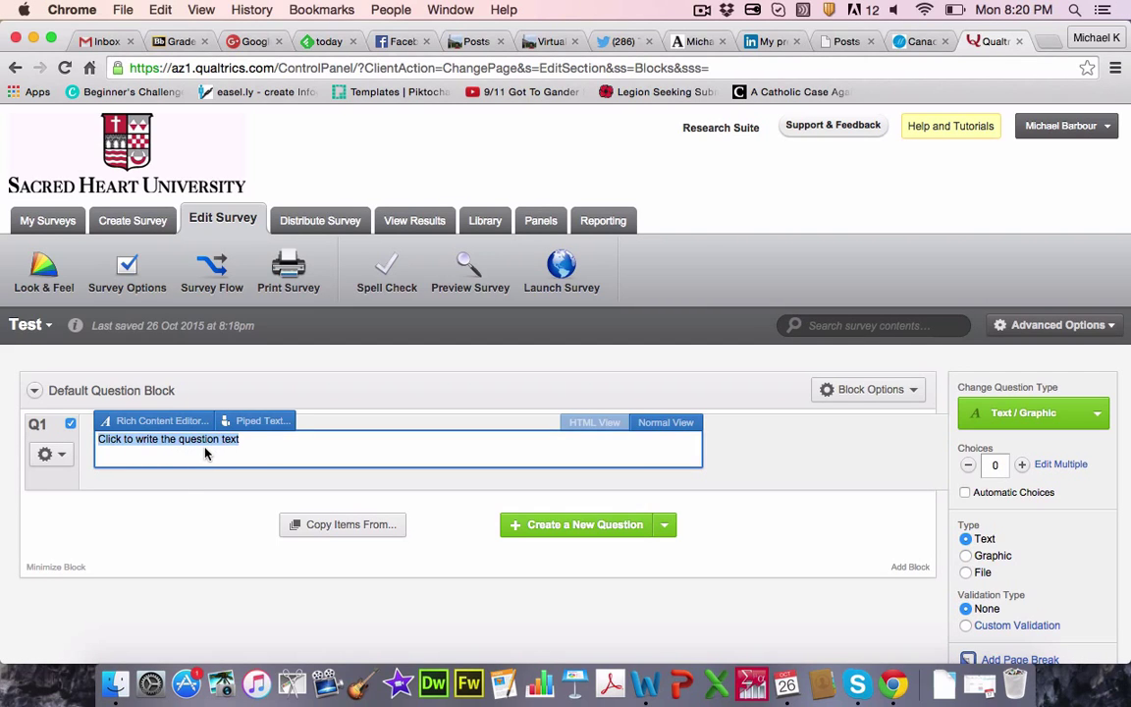
{"action": "left_click", "coordinate": [174, 512]}
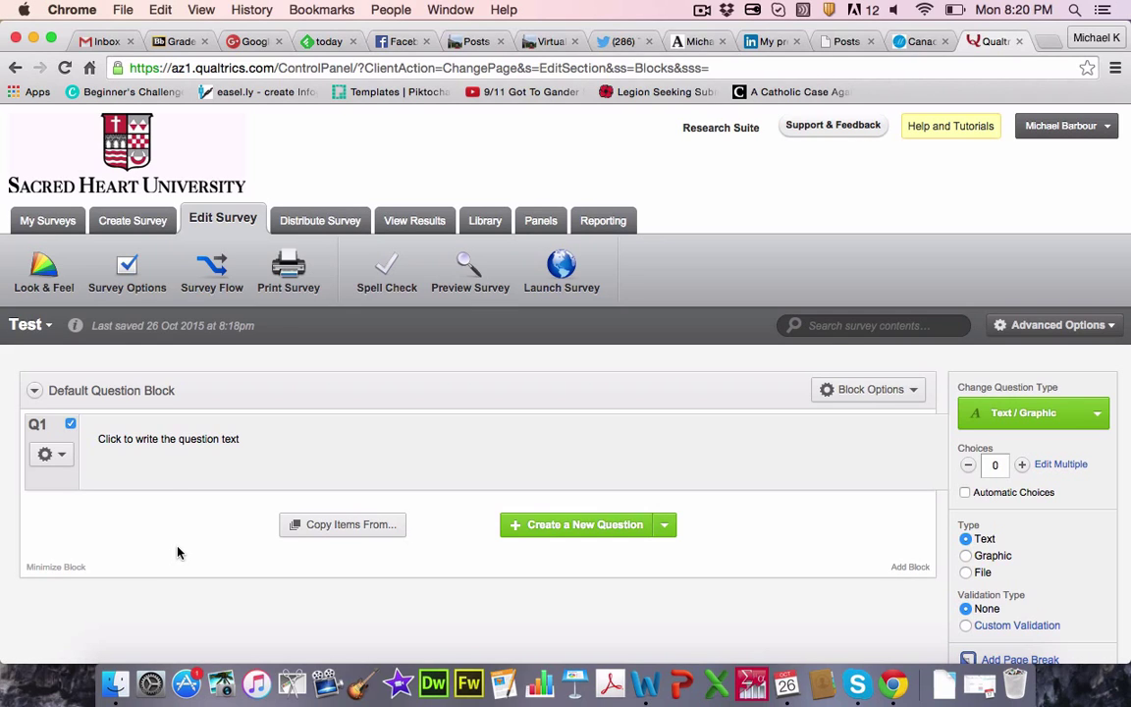
{"action": "left_click", "coordinate": [200, 448]}
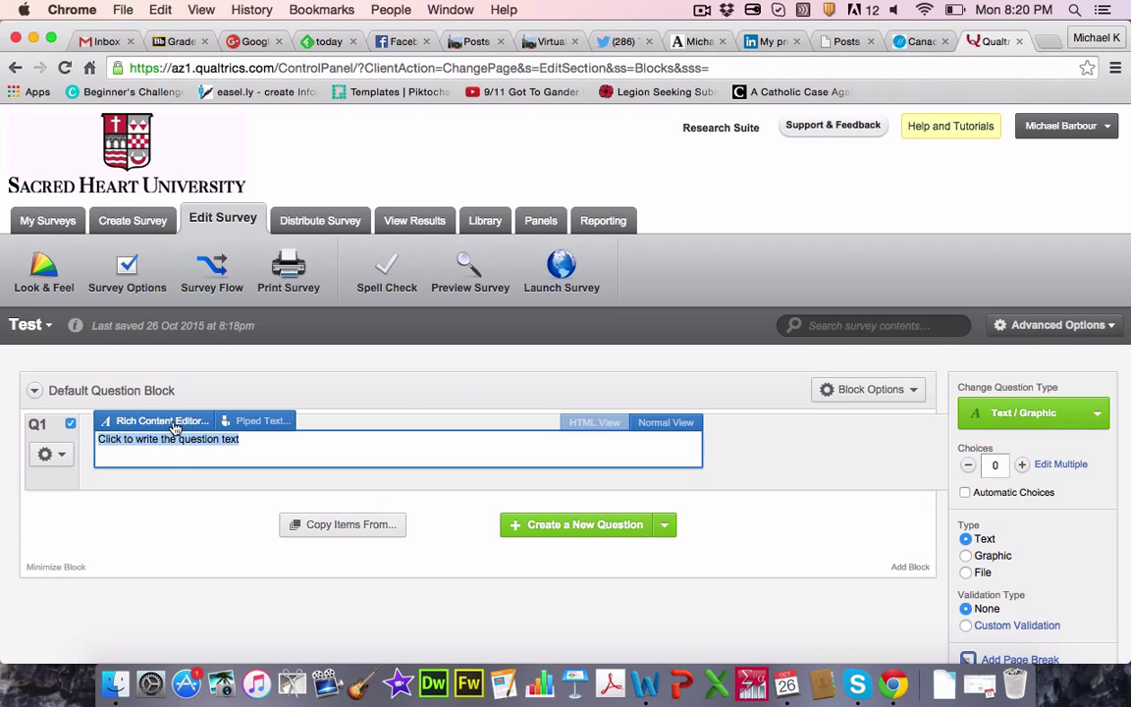
{"action": "left_click", "coordinate": [173, 425]}
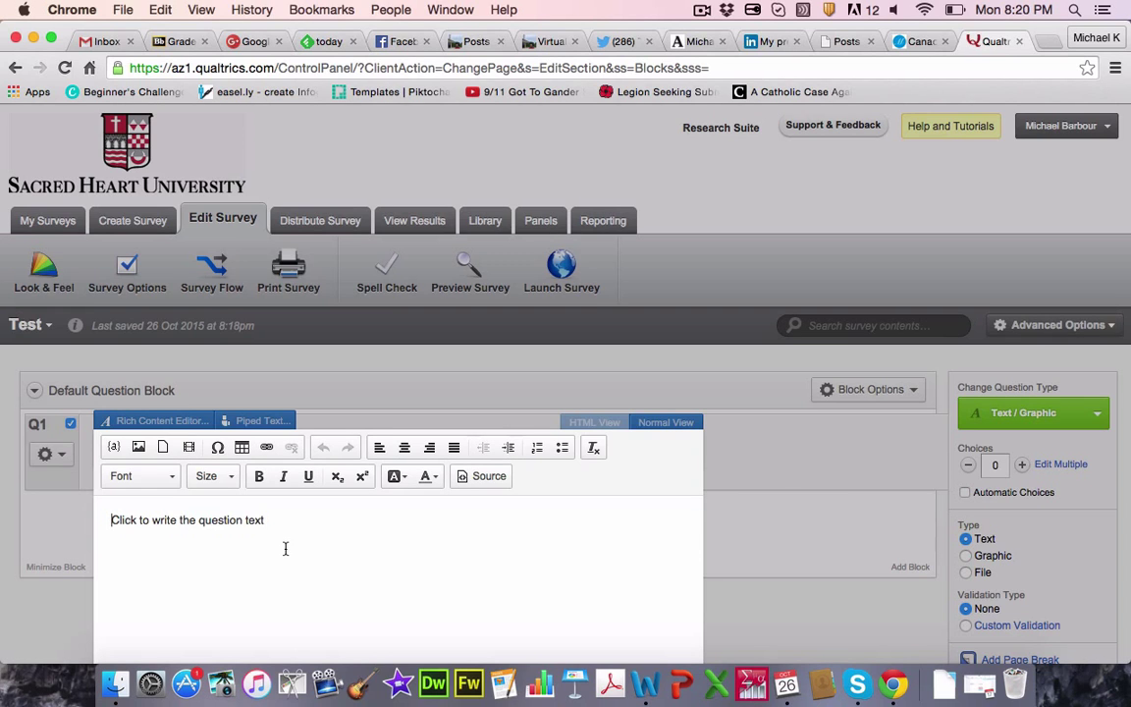
{"action": "left_click", "coordinate": [181, 424]}
{"action": "left_click", "coordinate": [186, 439]}
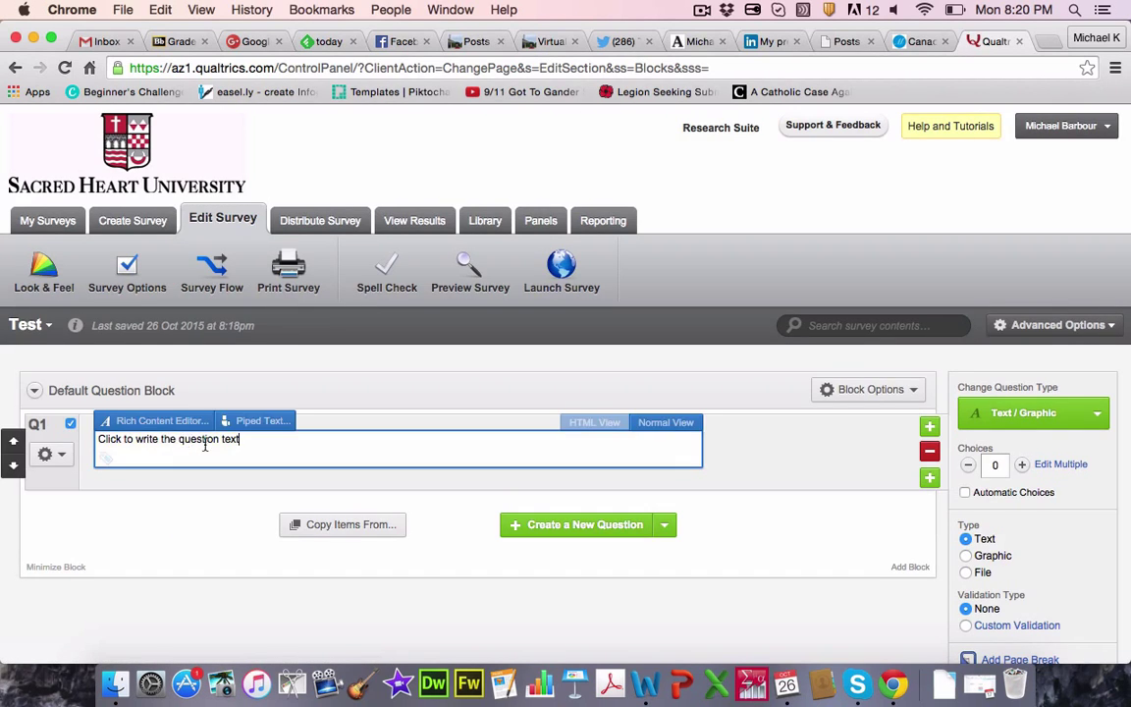
Step: Replace Q1's placeholder with 'Please respond to each question. Thank you!'
{"action": "left_click_drag", "start_coordinate": [246, 442], "coordinate": [95, 439]}
{"action": "type", "text": "Pleas"}
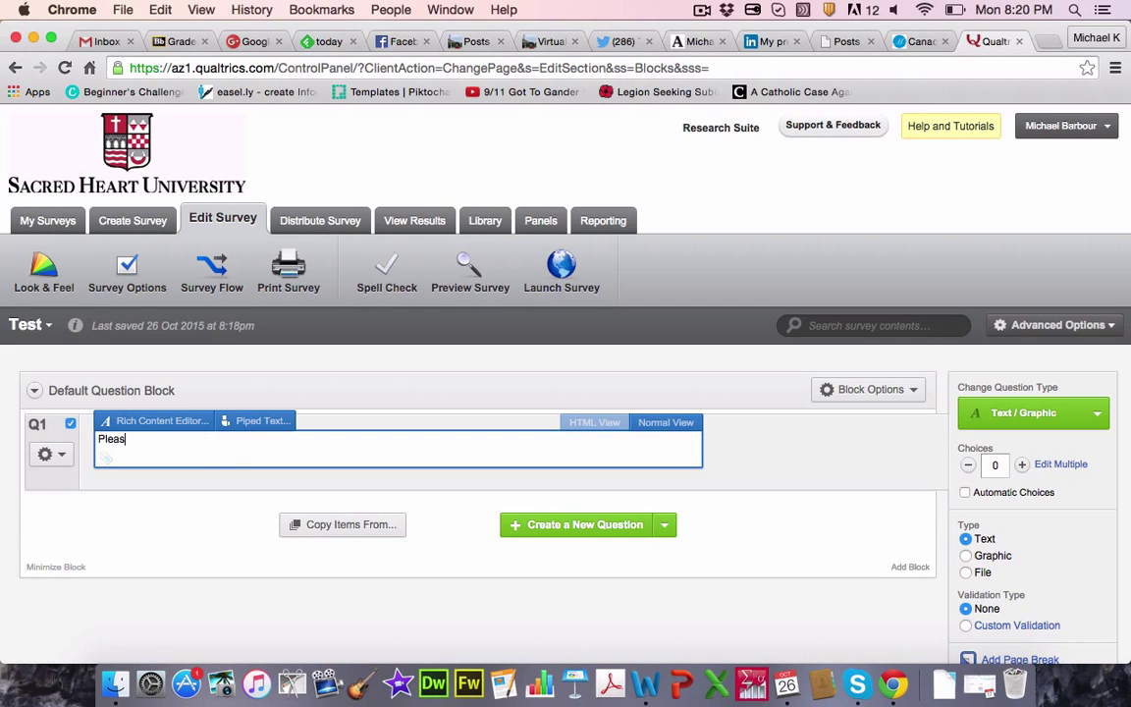
{"action": "type", "text": "e respond to each question."}
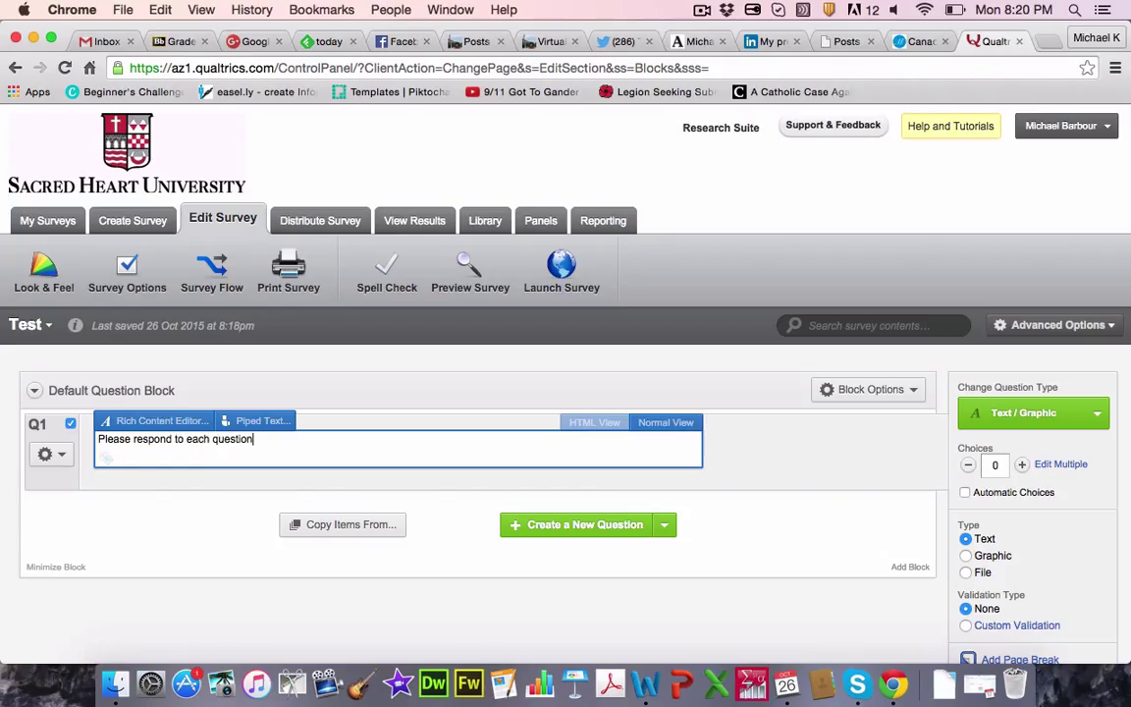
{"action": "left_click", "coordinate": [777, 550]}
{"action": "left_click", "coordinate": [286, 444]}
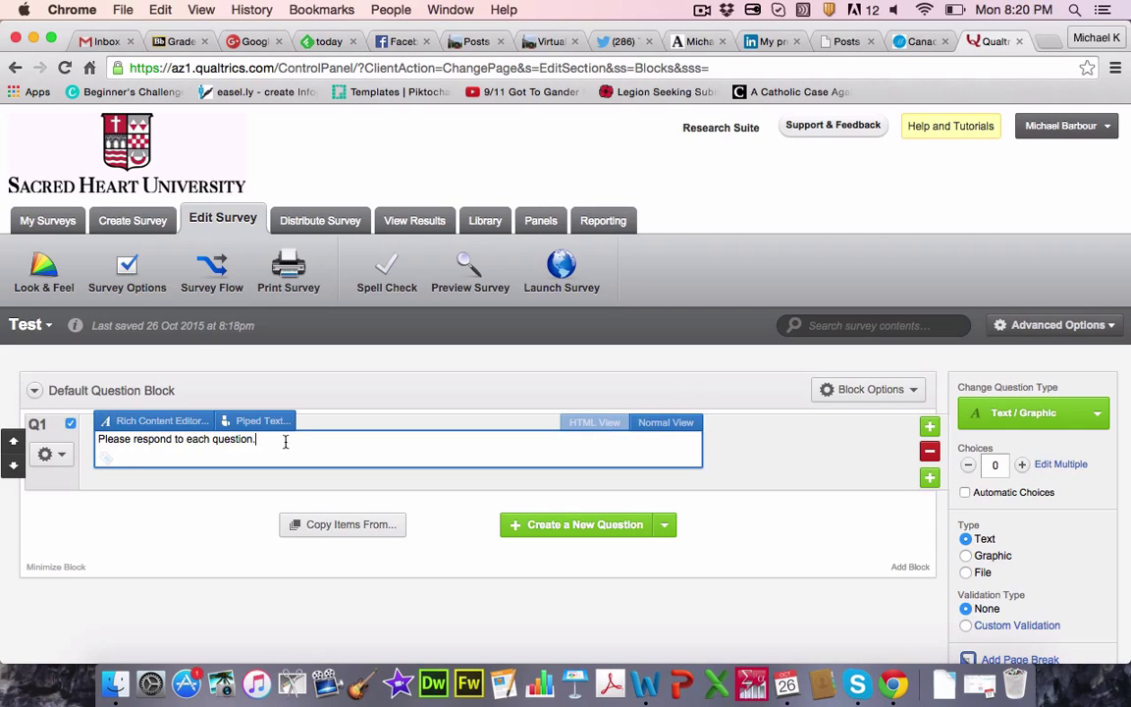
{"action": "type", "text": "Thank you!"}
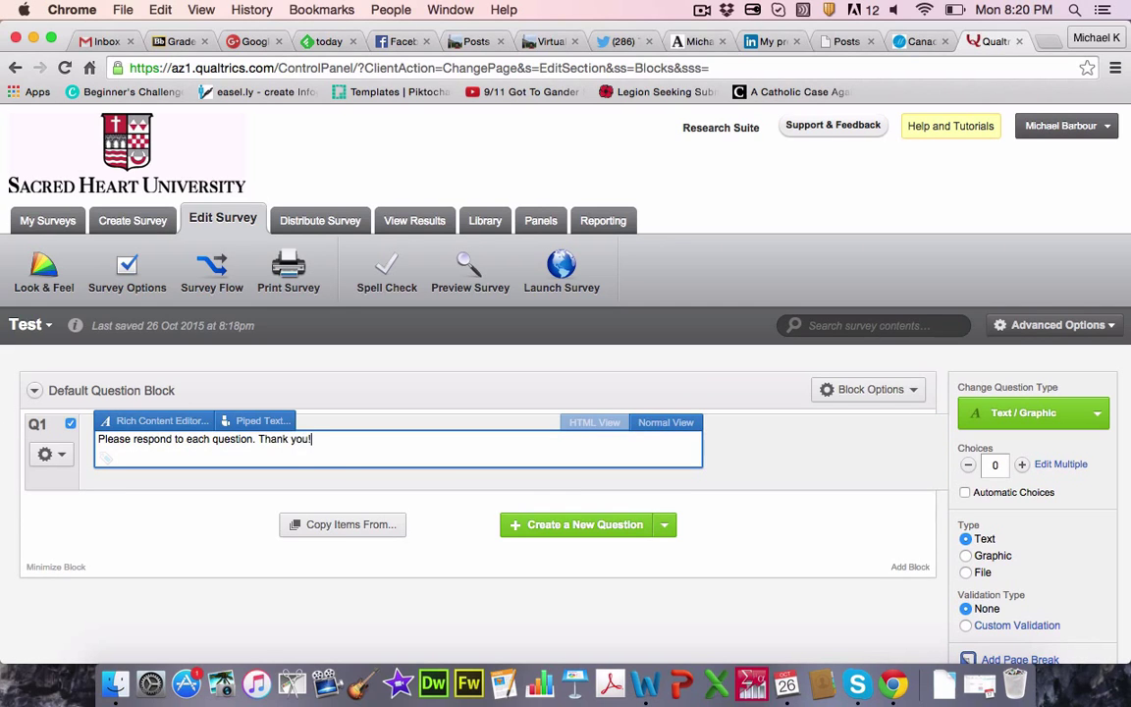
{"action": "left_click", "coordinate": [443, 512]}
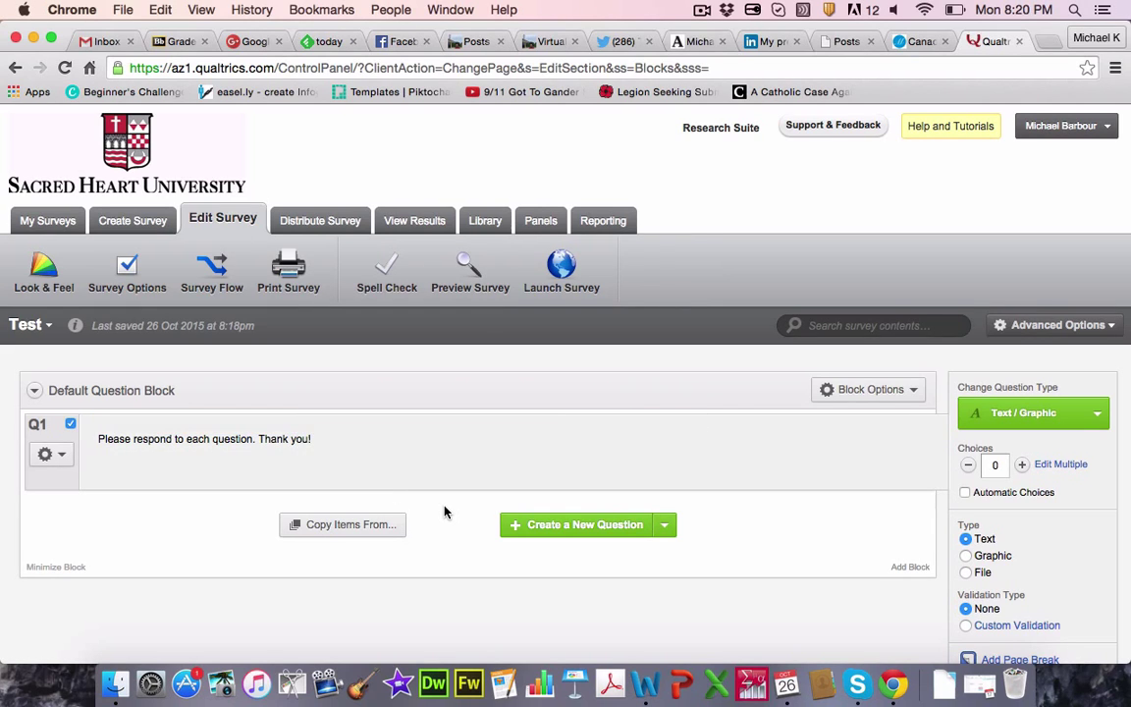
Step: Add Q2 'How do you like this video?' with choices 'A lot' and 'Not sure'
{"action": "left_click", "coordinate": [567, 531]}
{"action": "left_click", "coordinate": [228, 520]}
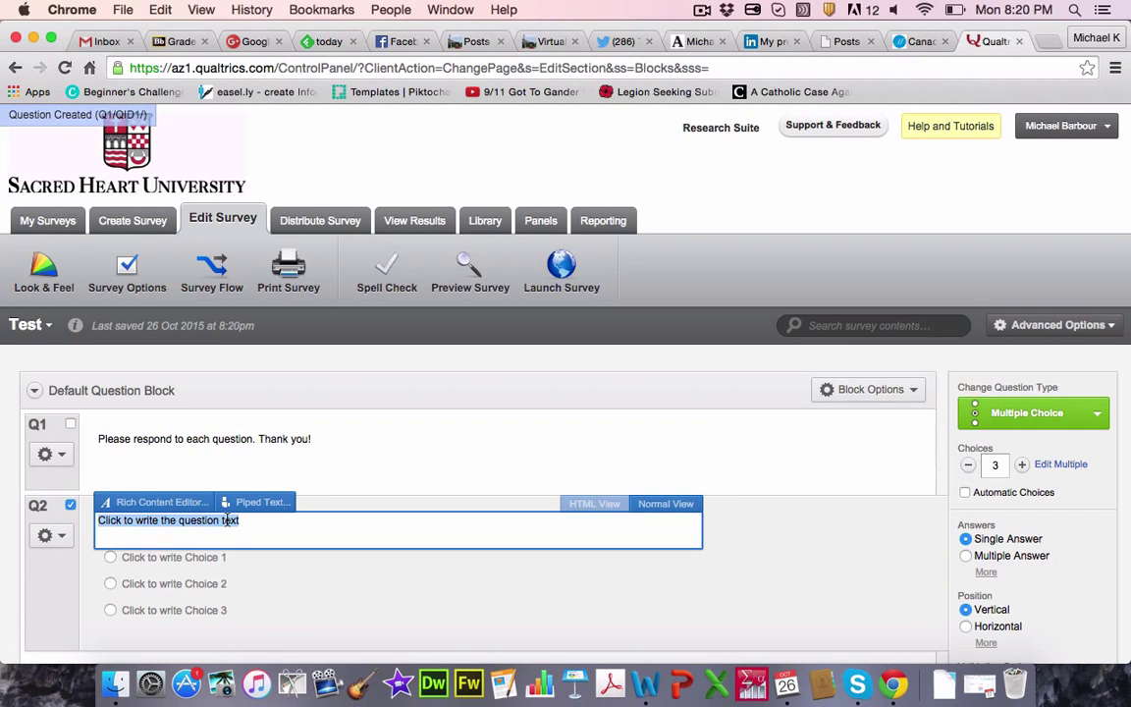
{"action": "type", "text": "How "}
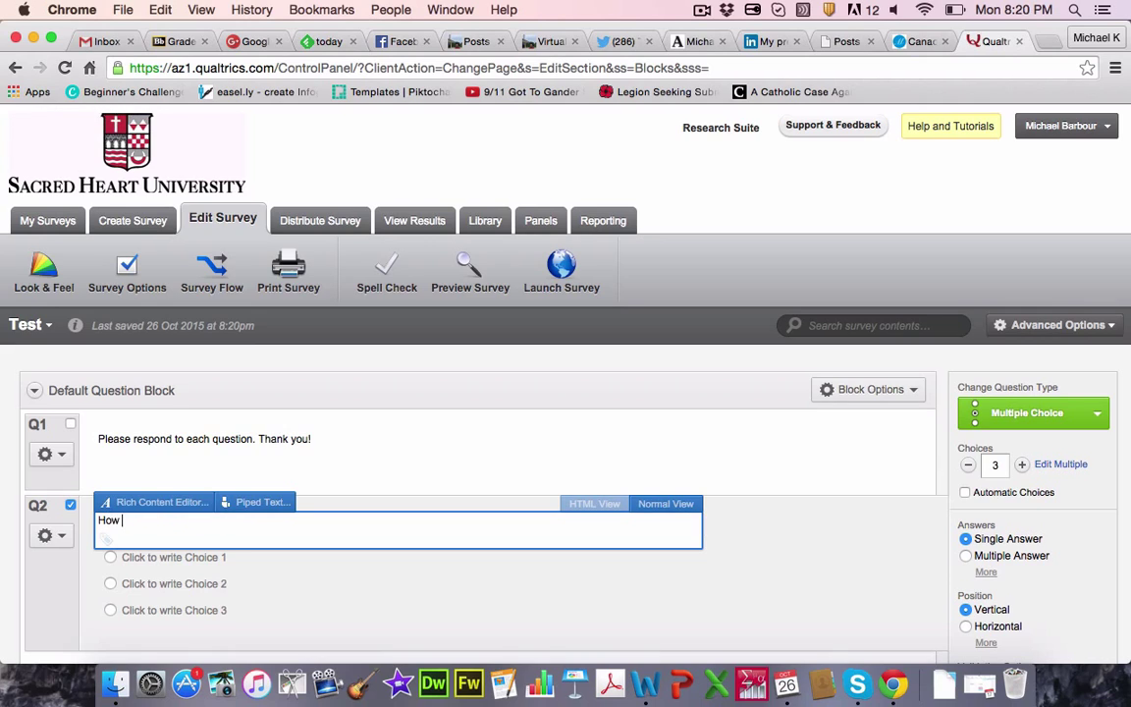
{"action": "type", "text": "do you like this video?"}
{"action": "left_click", "coordinate": [207, 558]}
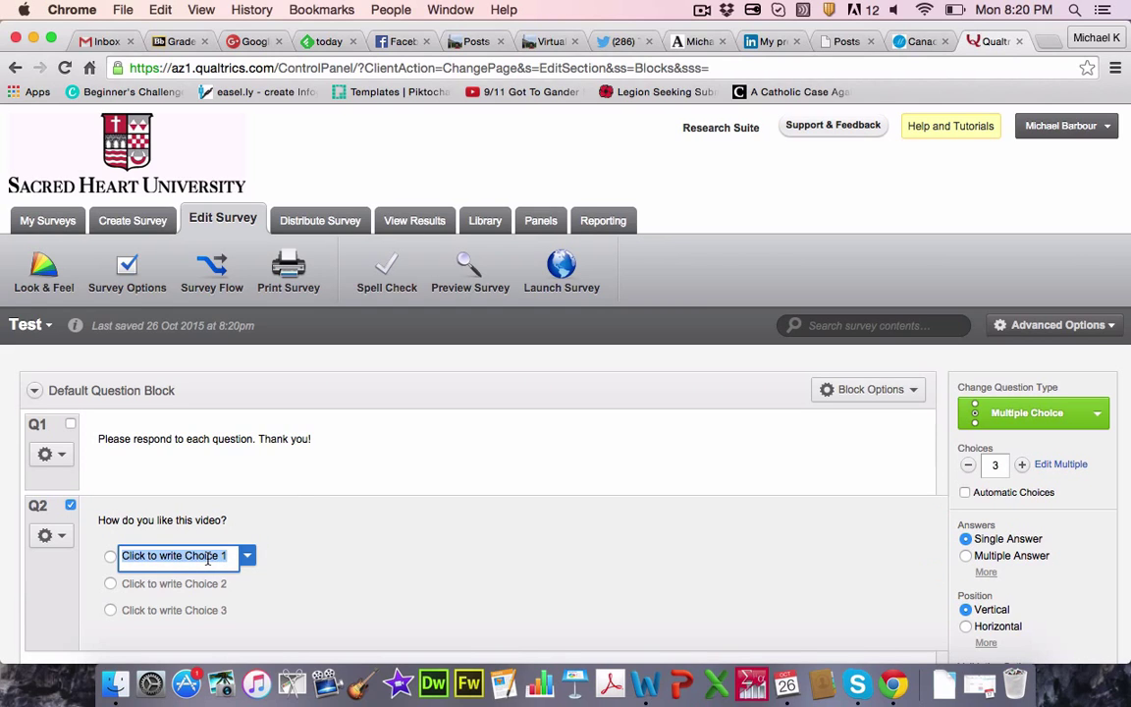
{"action": "type", "text": "A lot"}
{"action": "key", "text": "Return"}
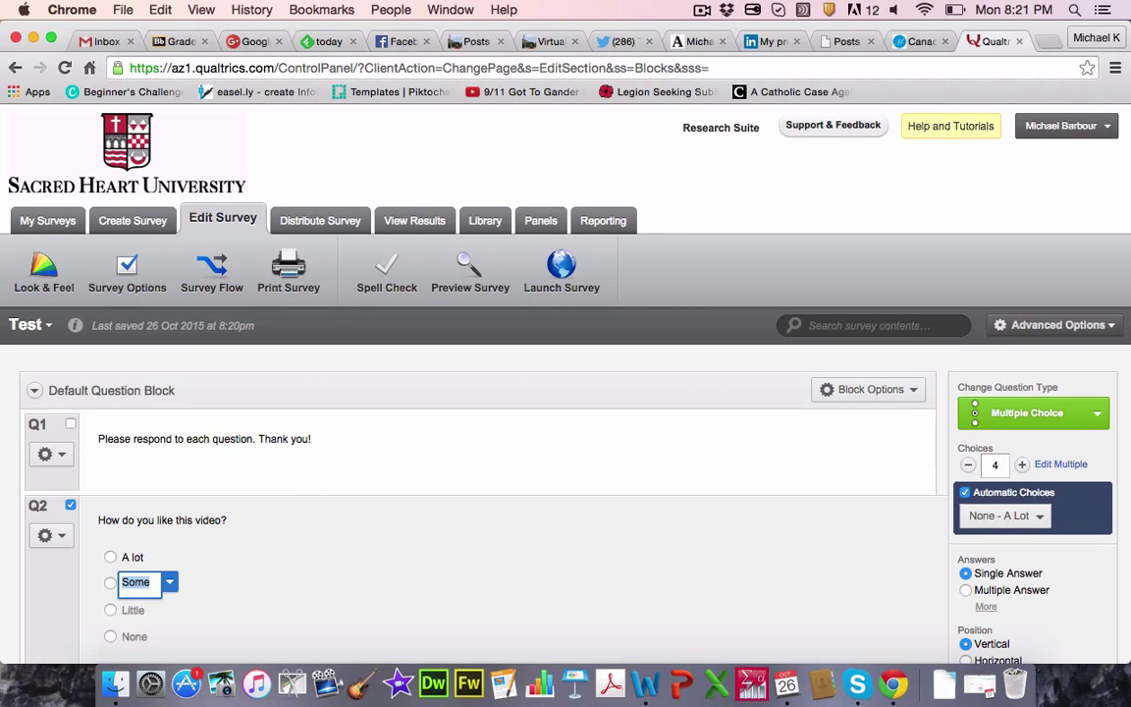
{"action": "type", "text": "N"}
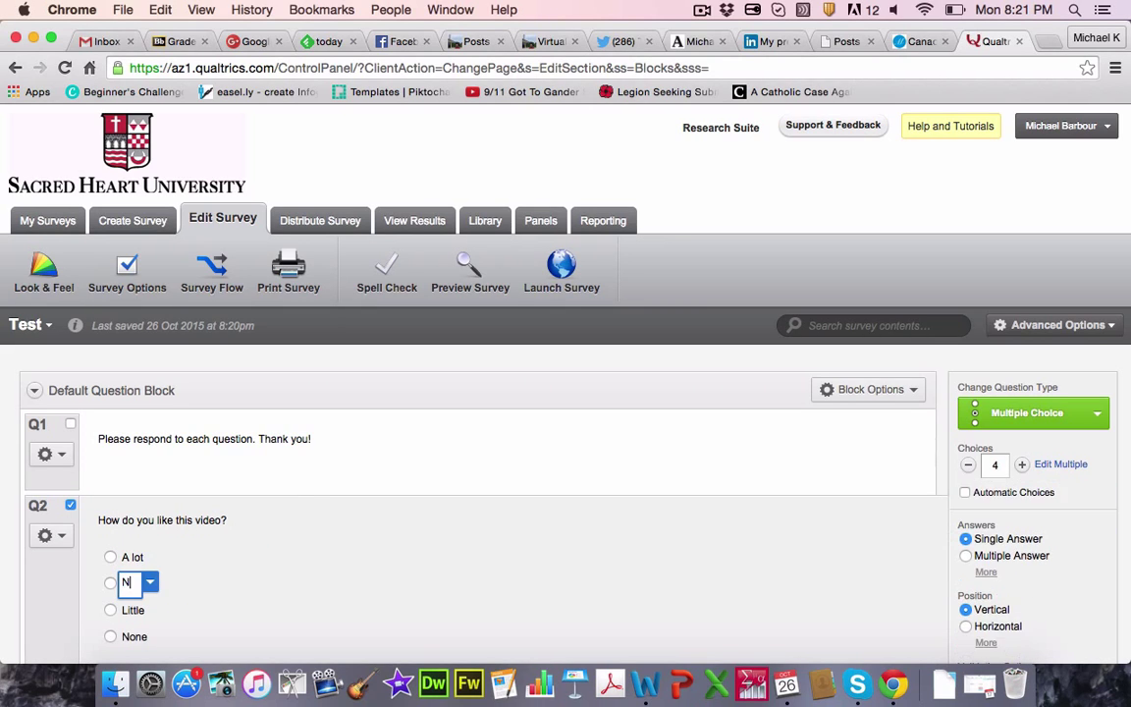
{"action": "type", "text": "ot sure"}
Step: Make the third choice 'Not at all', remove the fourth, and rename 'Not sure' to 'Unsure'
{"action": "left_click", "coordinate": [138, 608]}
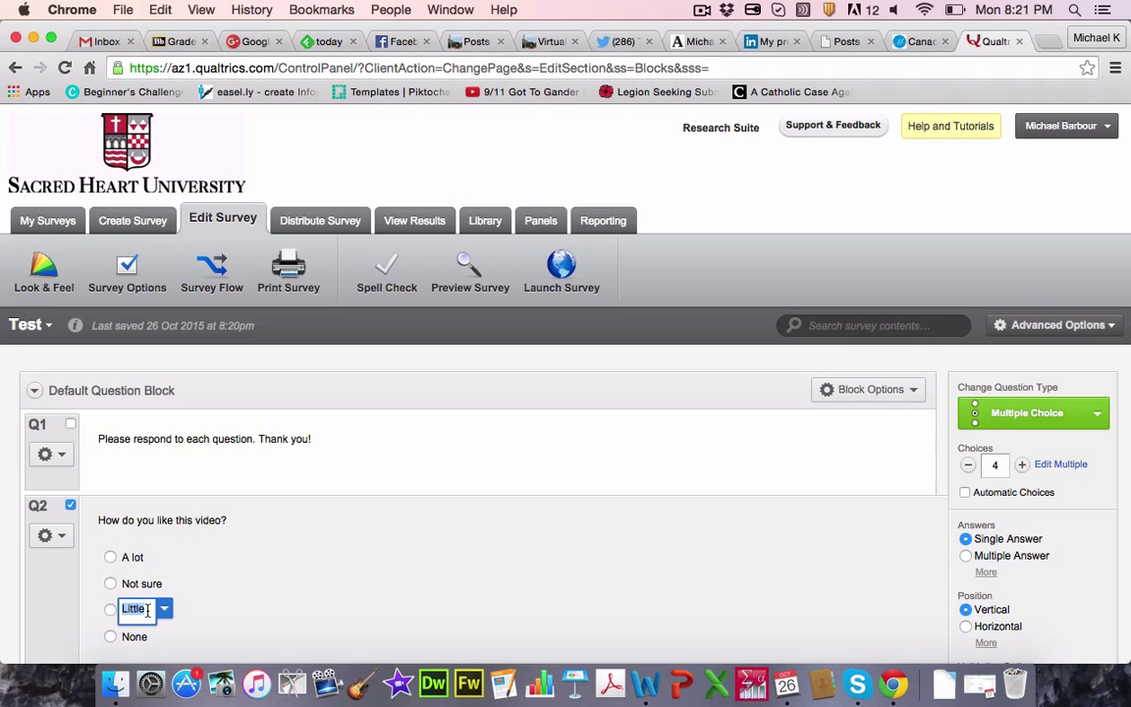
{"action": "type", "text": "Not at all"}
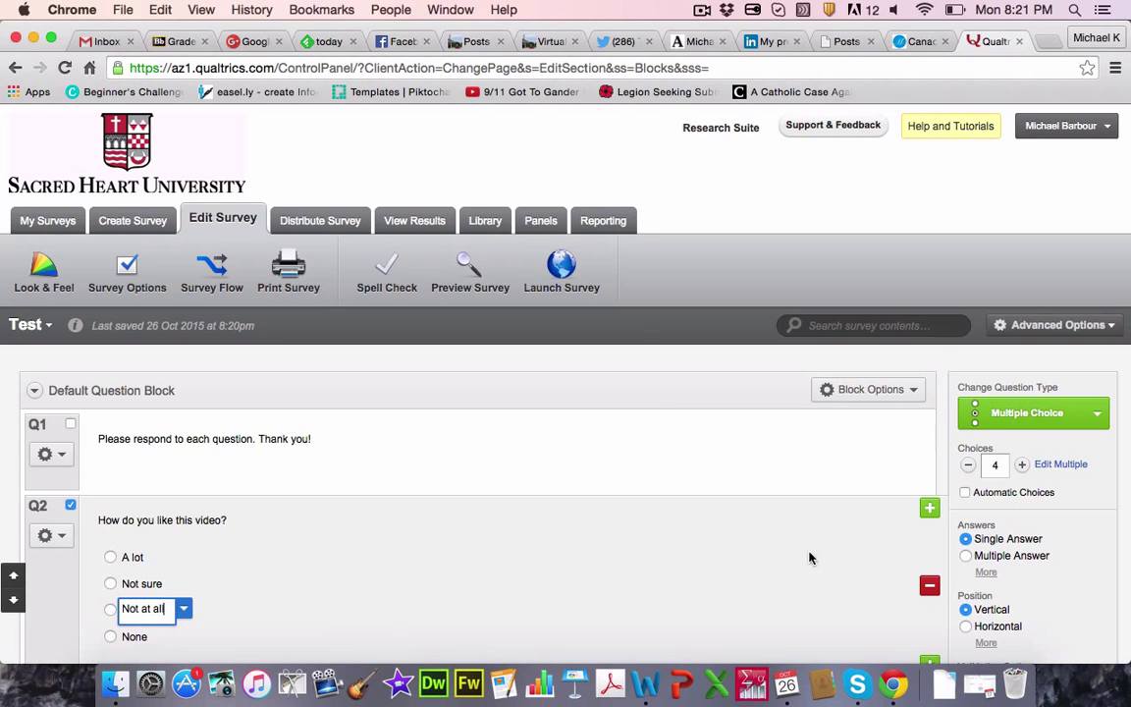
{"action": "left_click", "coordinate": [969, 467]}
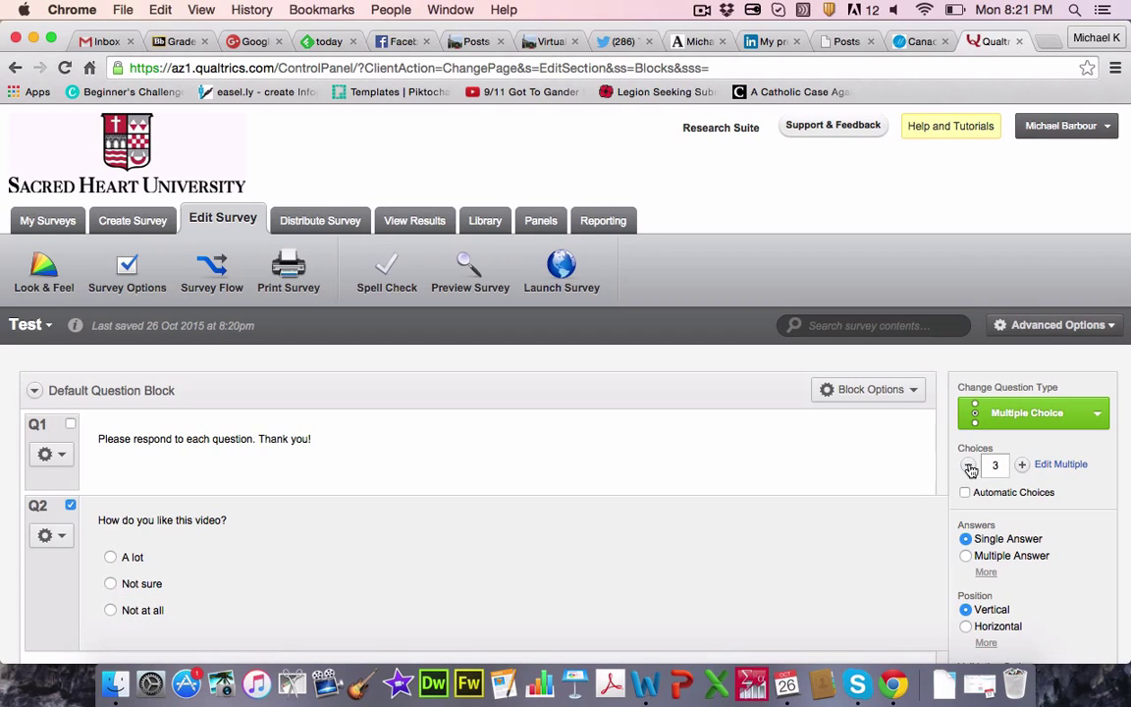
{"action": "left_click", "coordinate": [144, 586]}
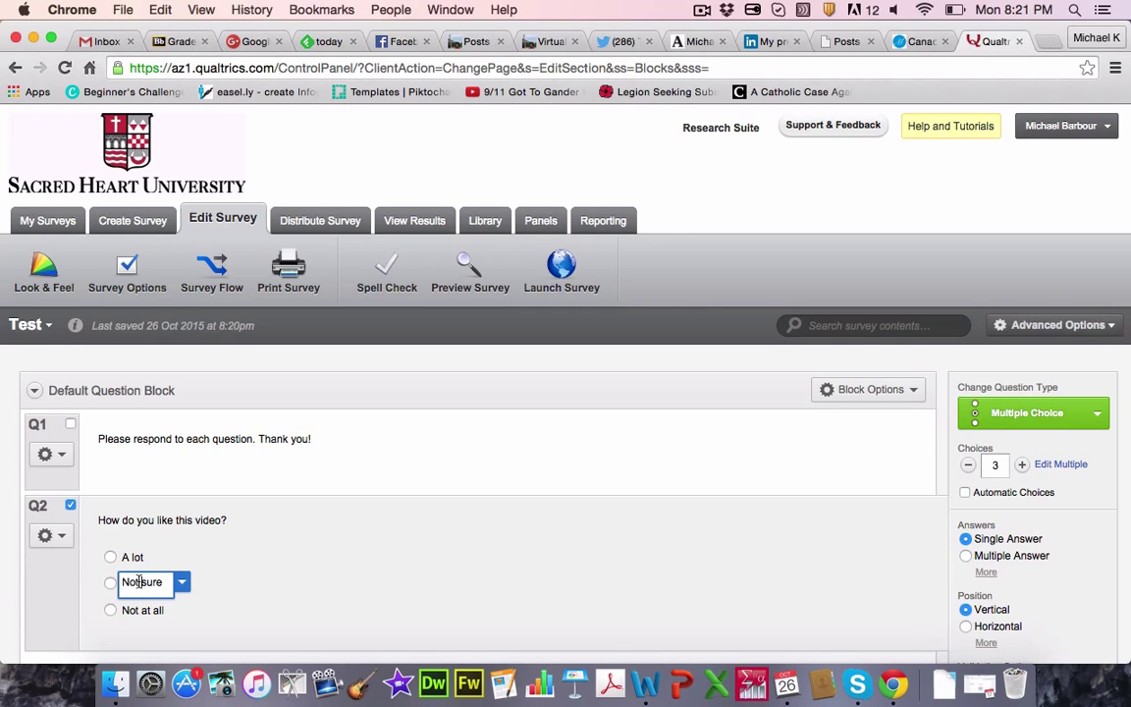
{"action": "triple_click", "coordinate": [132, 581]}
{"action": "type", "text": "Unsure"}
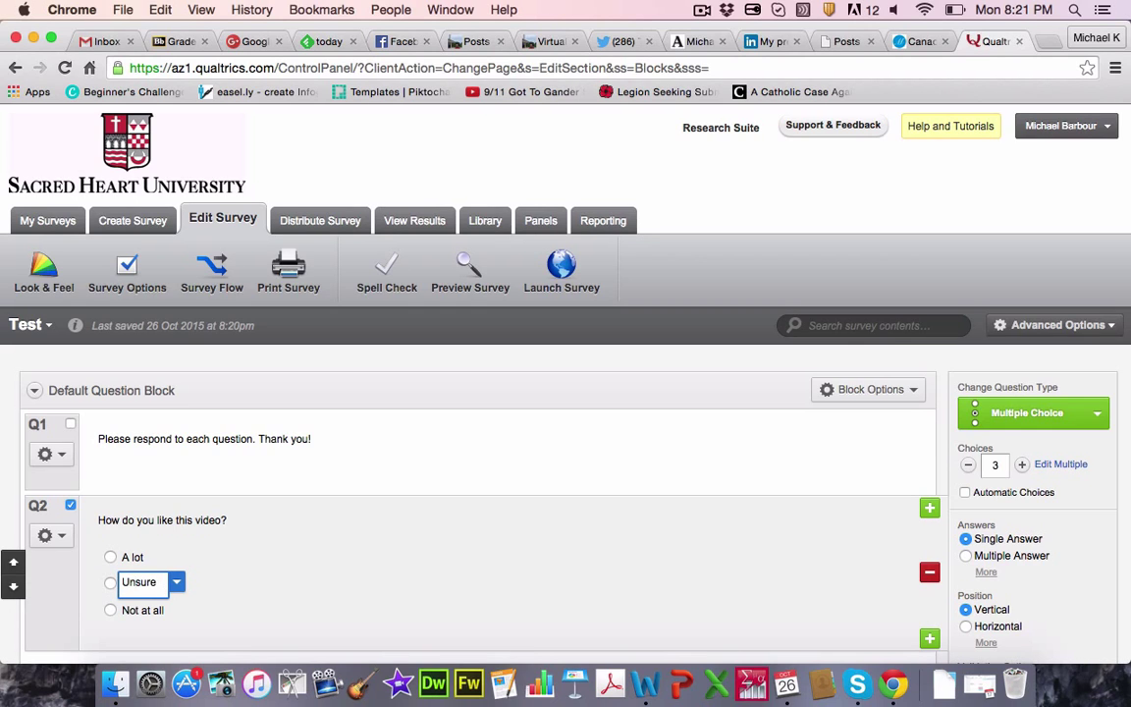
{"action": "left_click", "coordinate": [222, 583]}
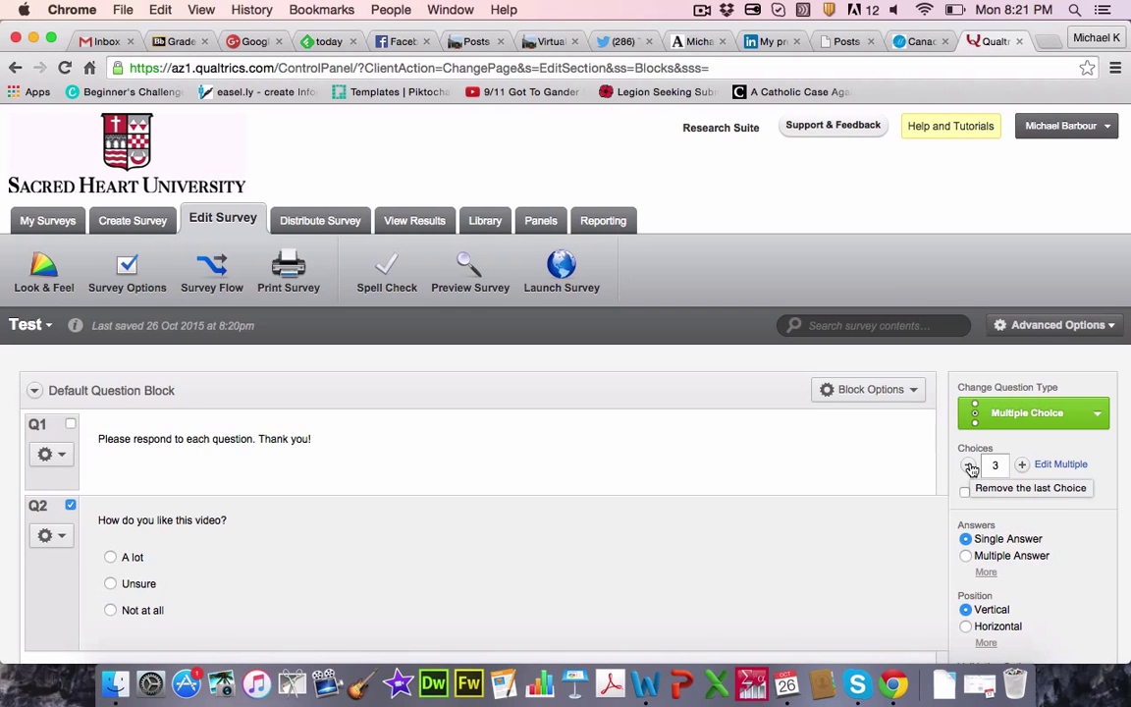
{"action": "left_click", "coordinate": [1022, 467]}
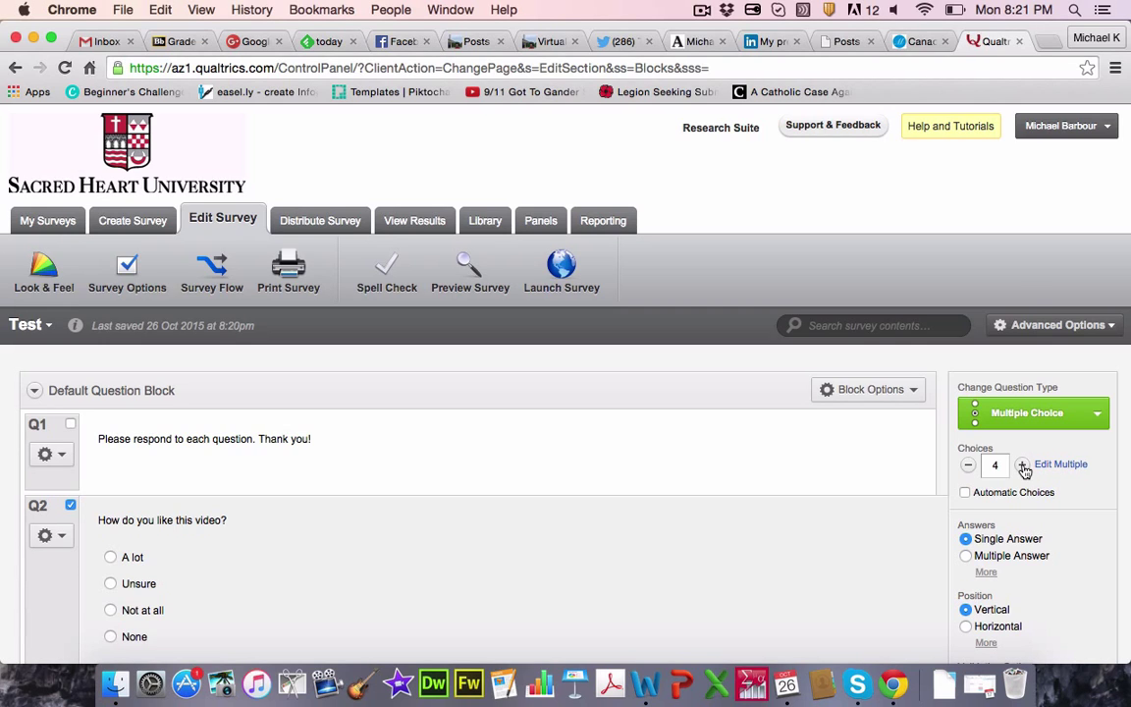
{"action": "left_click", "coordinate": [1022, 466]}
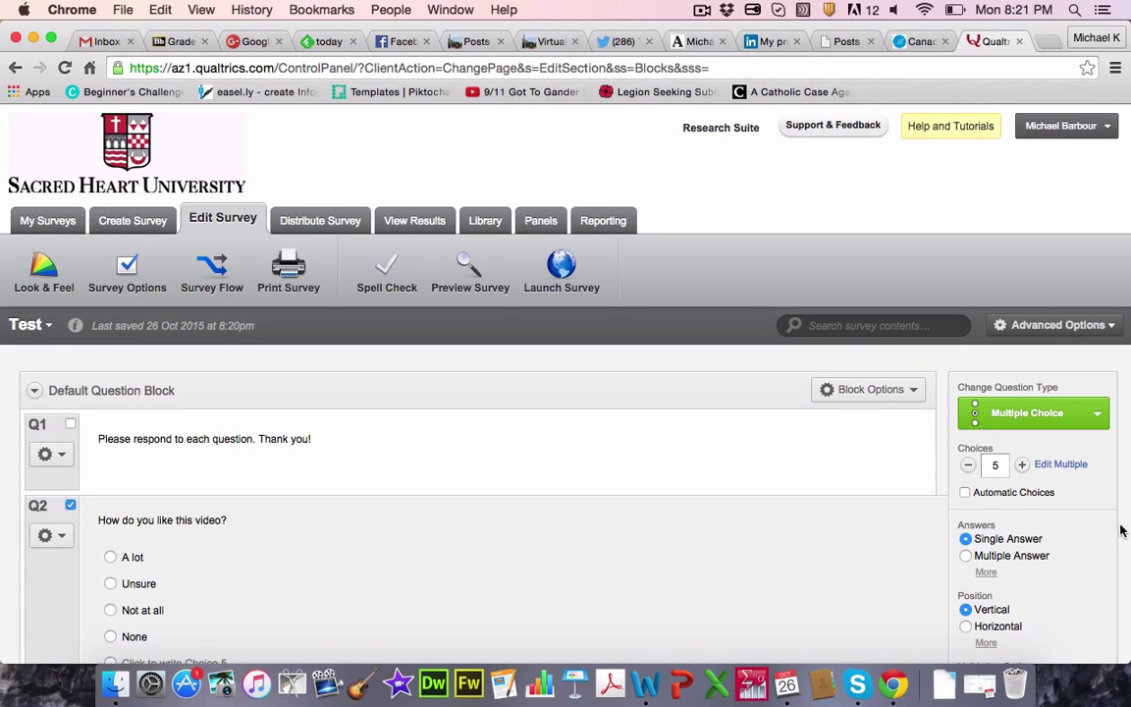
{"action": "scroll", "coordinate": [1011, 479], "scroll_direction": "down", "scroll_amount": 3}
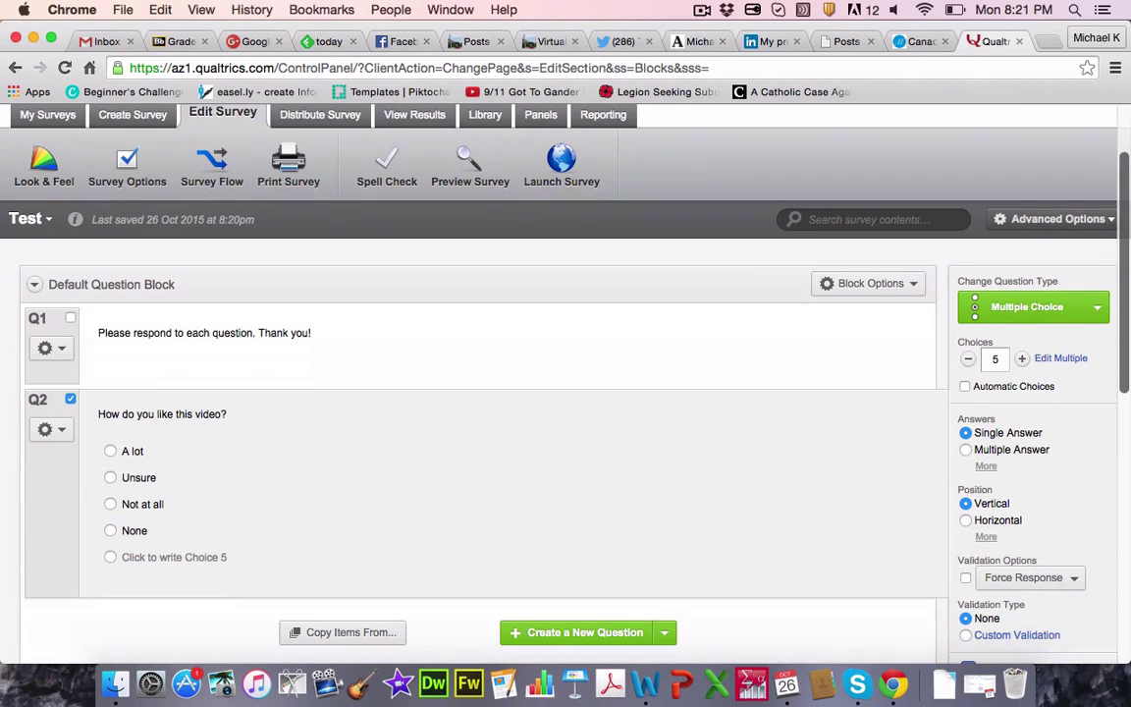
{"action": "left_click", "coordinate": [969, 360]}
{"action": "left_click", "coordinate": [969, 361]}
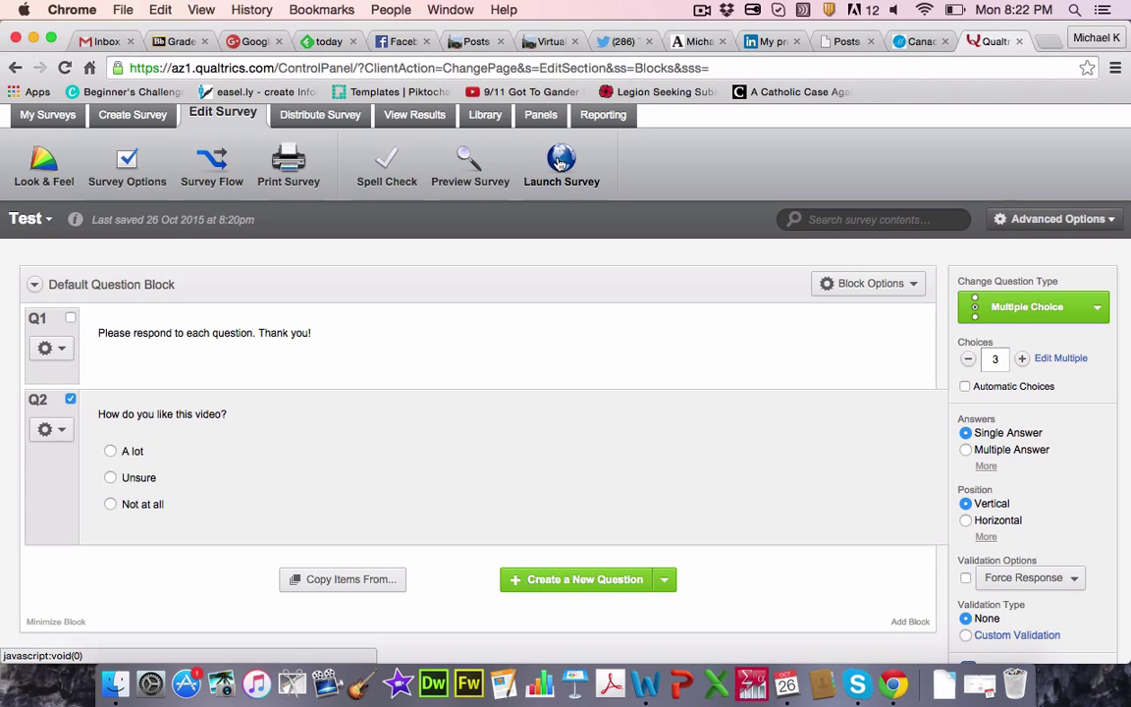
Step: Activate the Test survey from Distribute Survey and select its anonymous link URL
{"action": "left_click", "coordinate": [559, 163]}
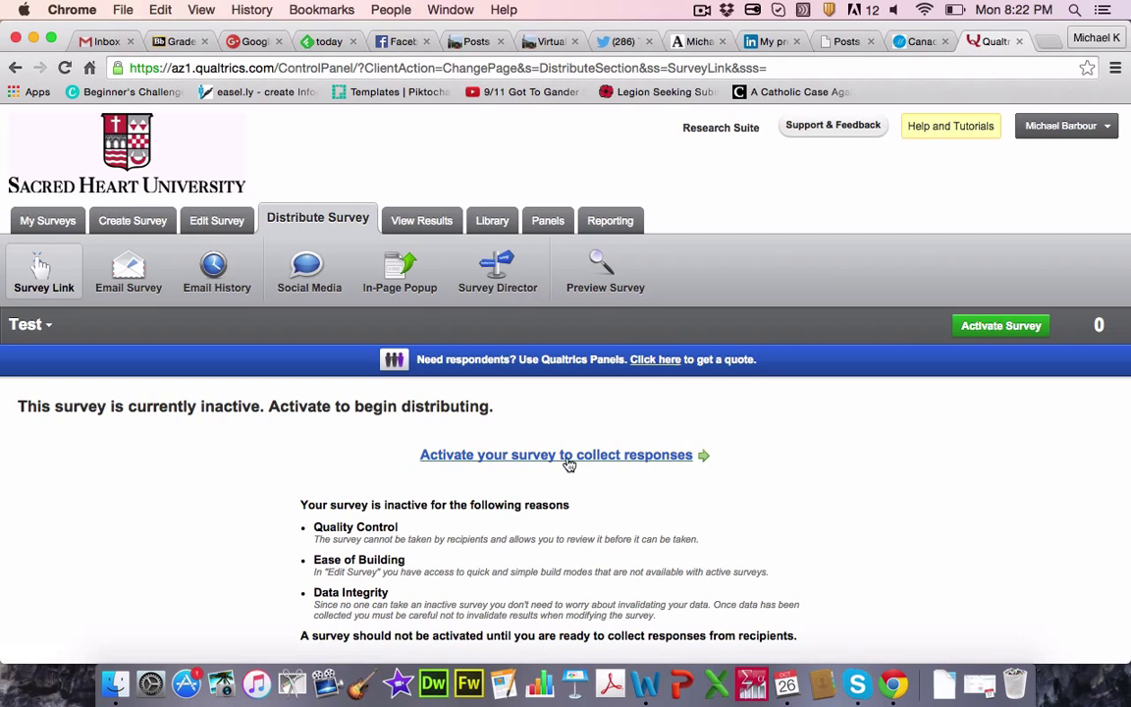
{"action": "left_click", "coordinate": [566, 457]}
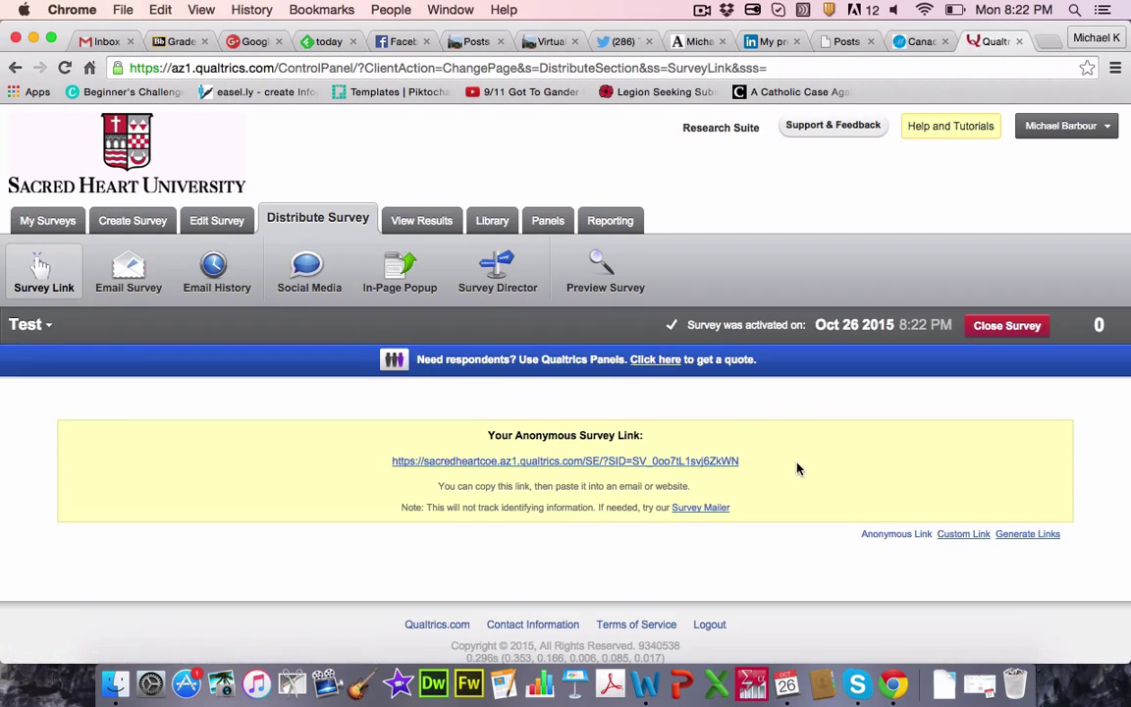
{"action": "left_click_drag", "start_coordinate": [767, 461], "coordinate": [397, 462]}
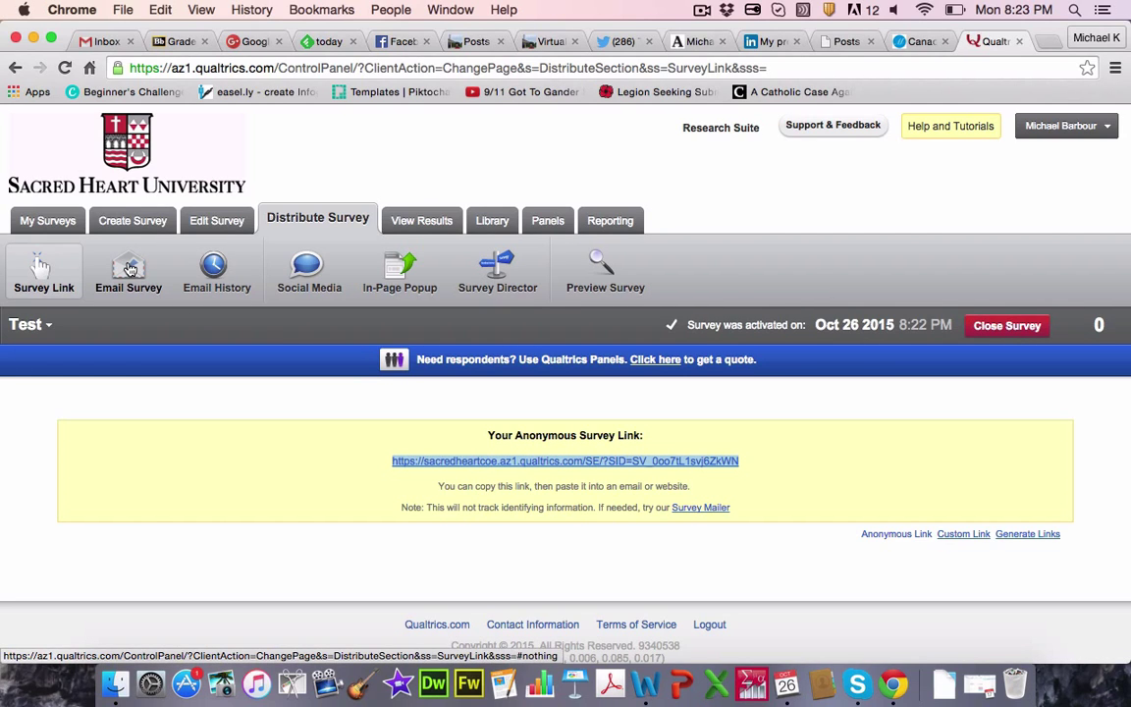
Step: Start an email invitation and browse the recipient list to My Library's Faculty - EDL panel
{"action": "left_click", "coordinate": [129, 269]}
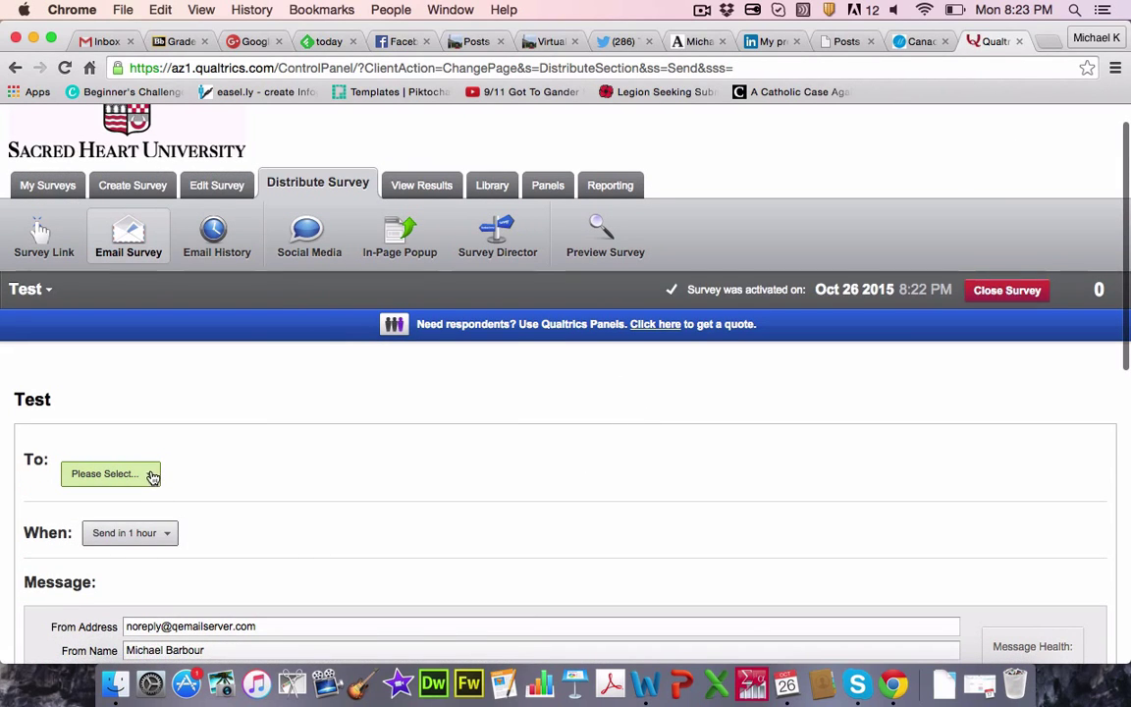
{"action": "left_click", "coordinate": [152, 476]}
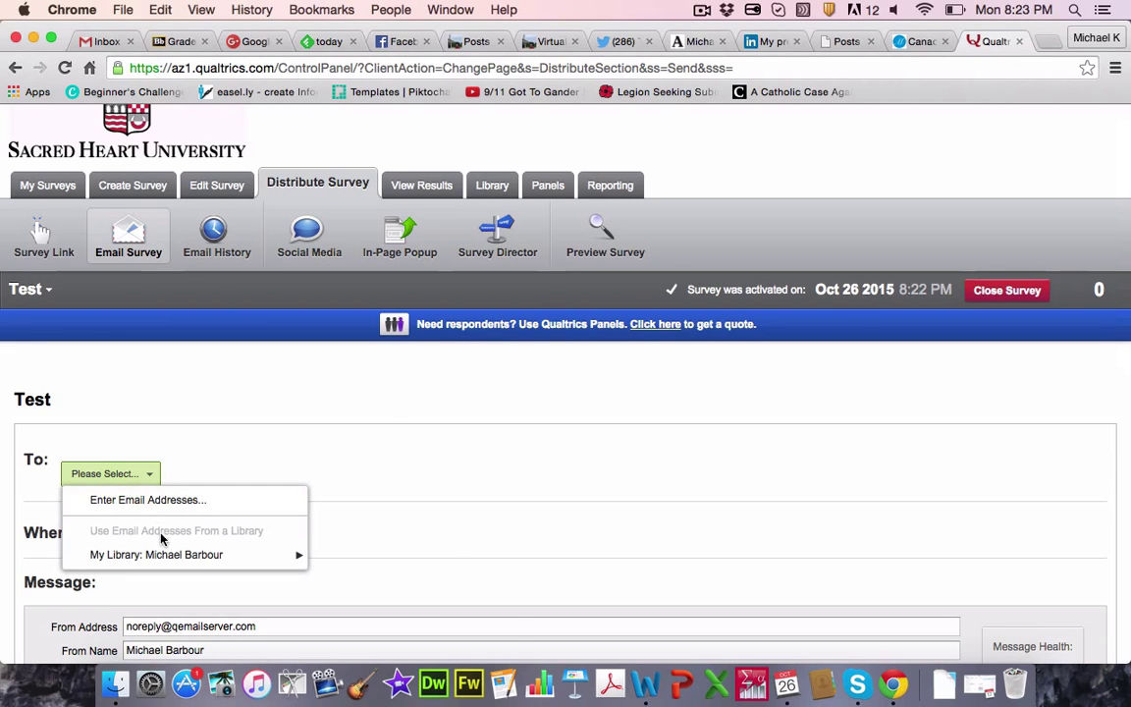
{"action": "mouse_move", "coordinate": [164, 558]}
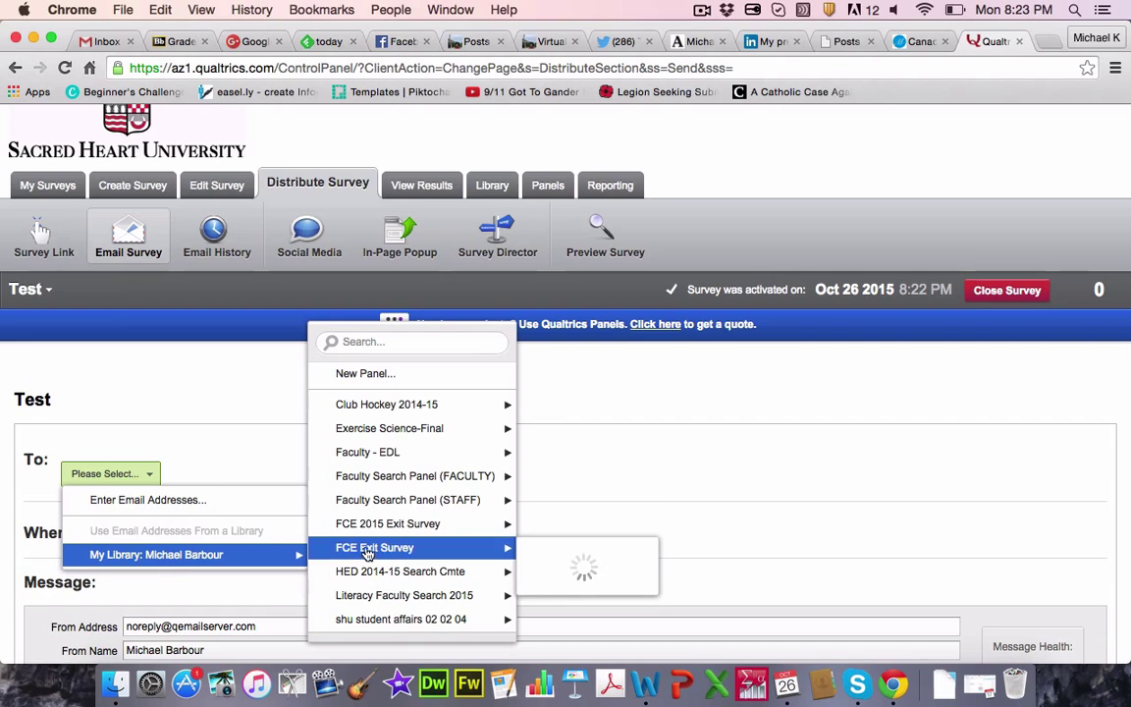
{"action": "mouse_move", "coordinate": [405, 439]}
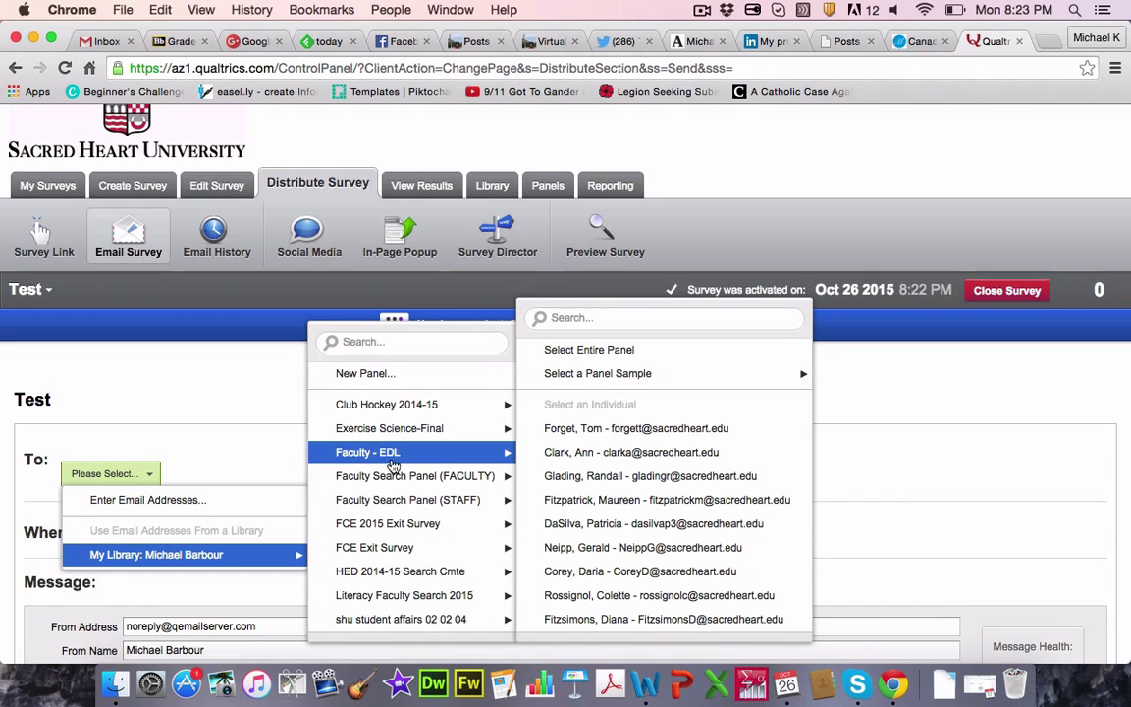
{"action": "mouse_move", "coordinate": [398, 483]}
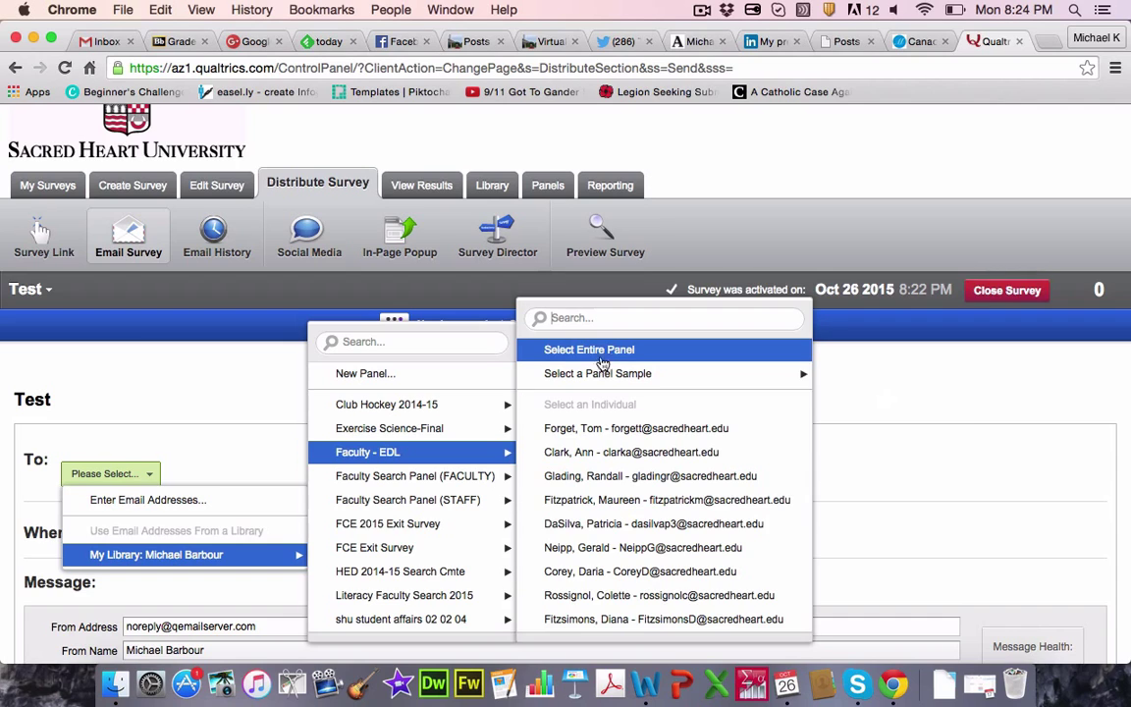
{"action": "mouse_move", "coordinate": [602, 378]}
Step: Address the entire Faculty - EDL panel and keep the send time at 'Send in 1 hour'
{"action": "left_click", "coordinate": [604, 359]}
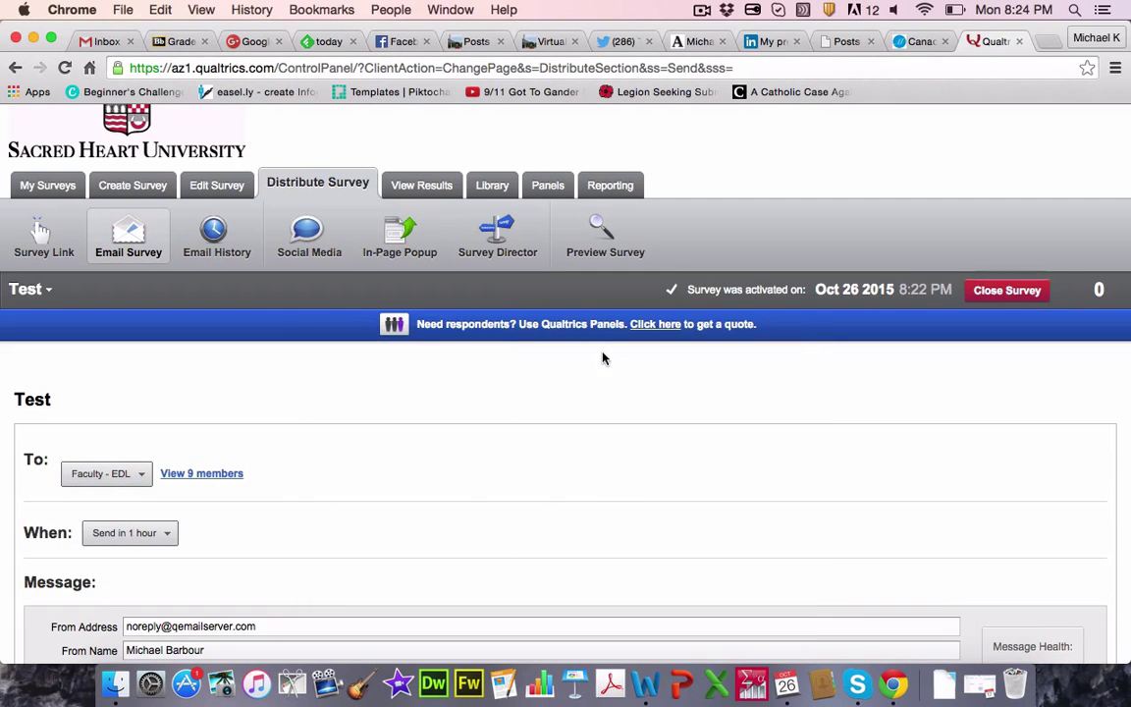
{"action": "left_click", "coordinate": [164, 535]}
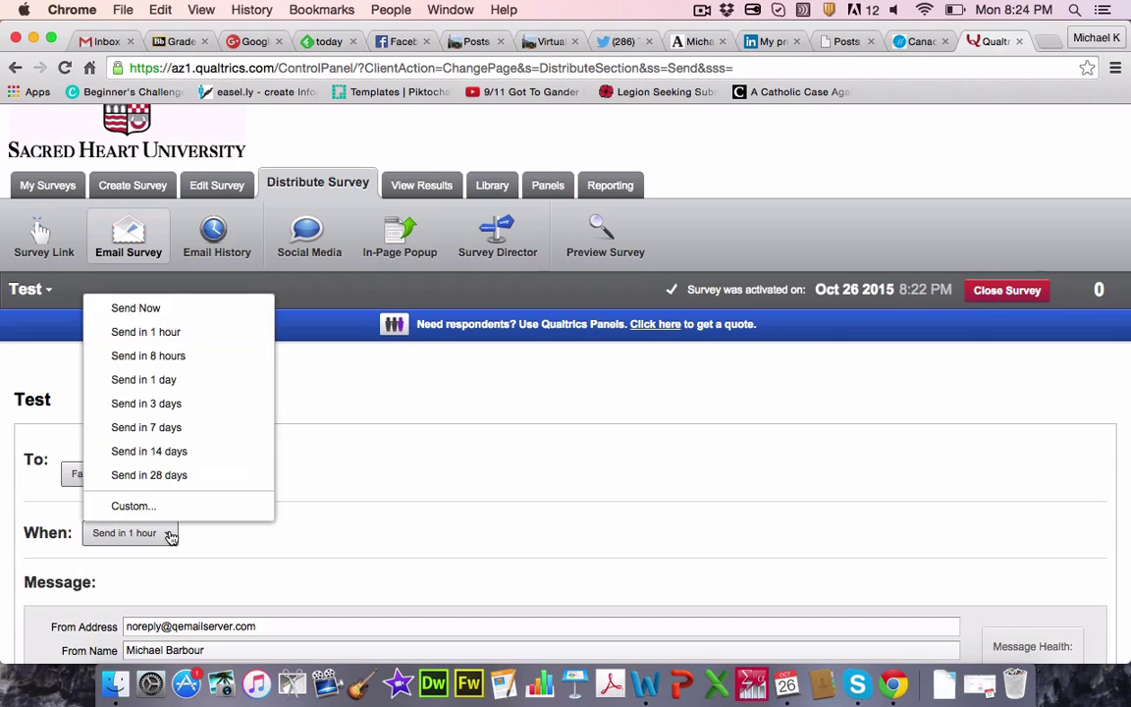
{"action": "left_click", "coordinate": [182, 335]}
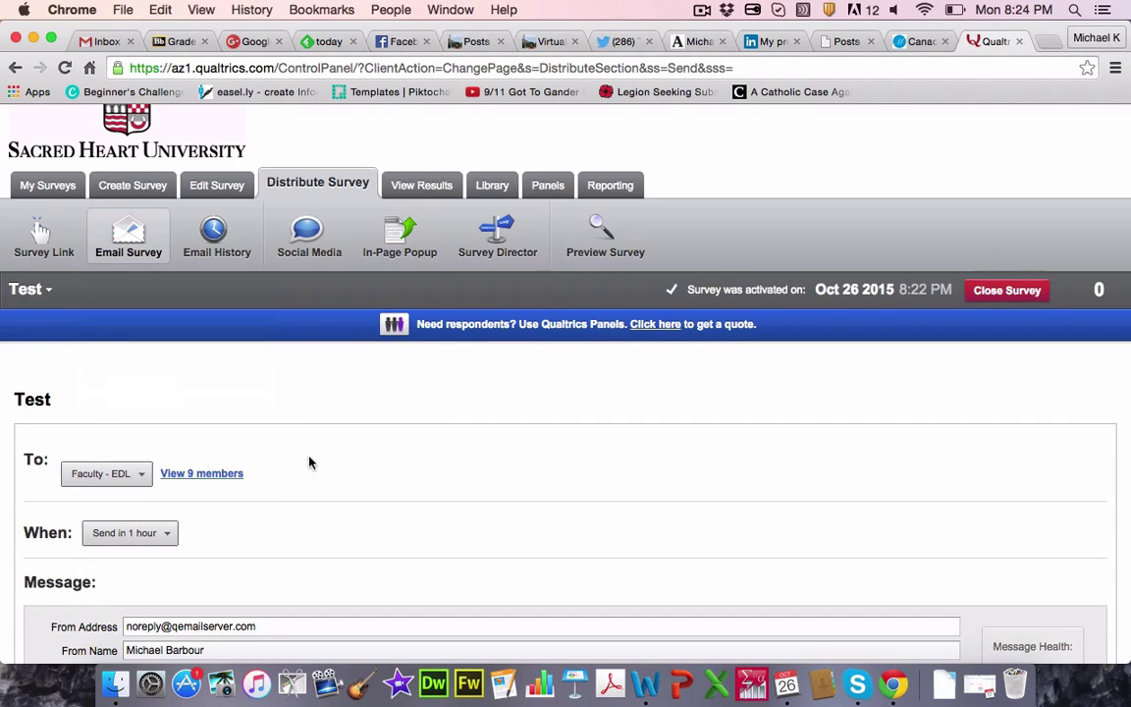
{"action": "scroll", "coordinate": [399, 462], "scroll_direction": "down", "scroll_amount": 5}
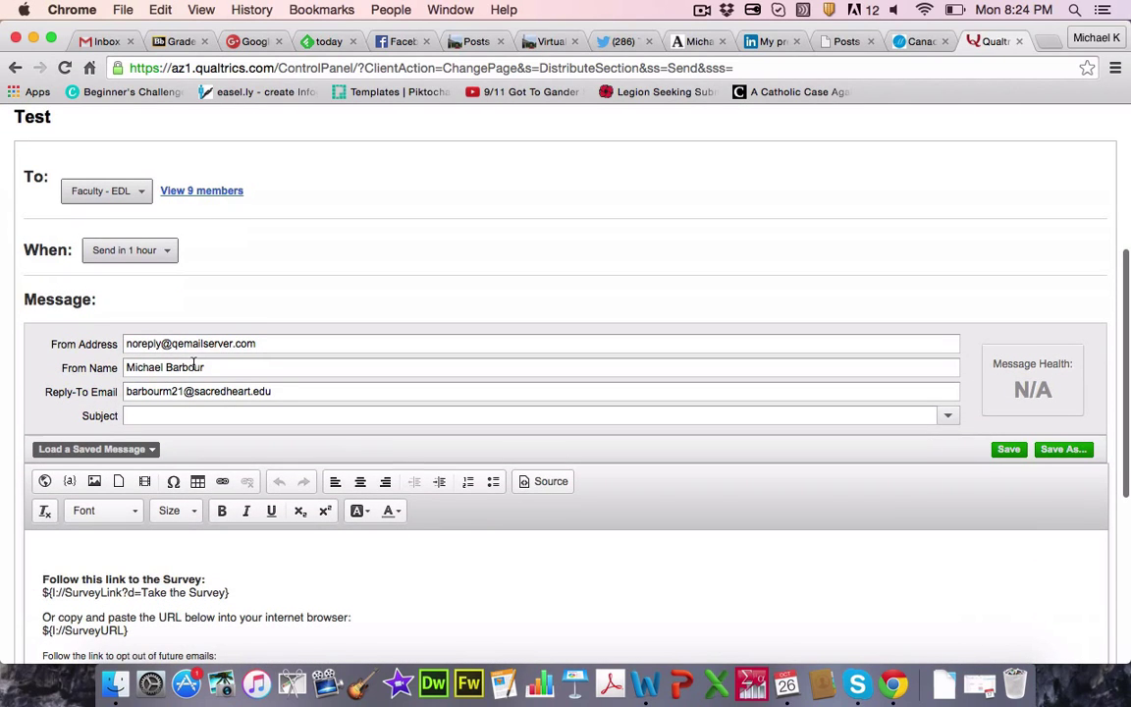
Step: Replace the From Name and the Reply-To email's user part with the new sender's details
{"action": "double_click", "coordinate": [194, 366]}
{"action": "left_click", "coordinate": [195, 366]}
{"action": "left_click_drag", "start_coordinate": [210, 367], "coordinate": [113, 369]}
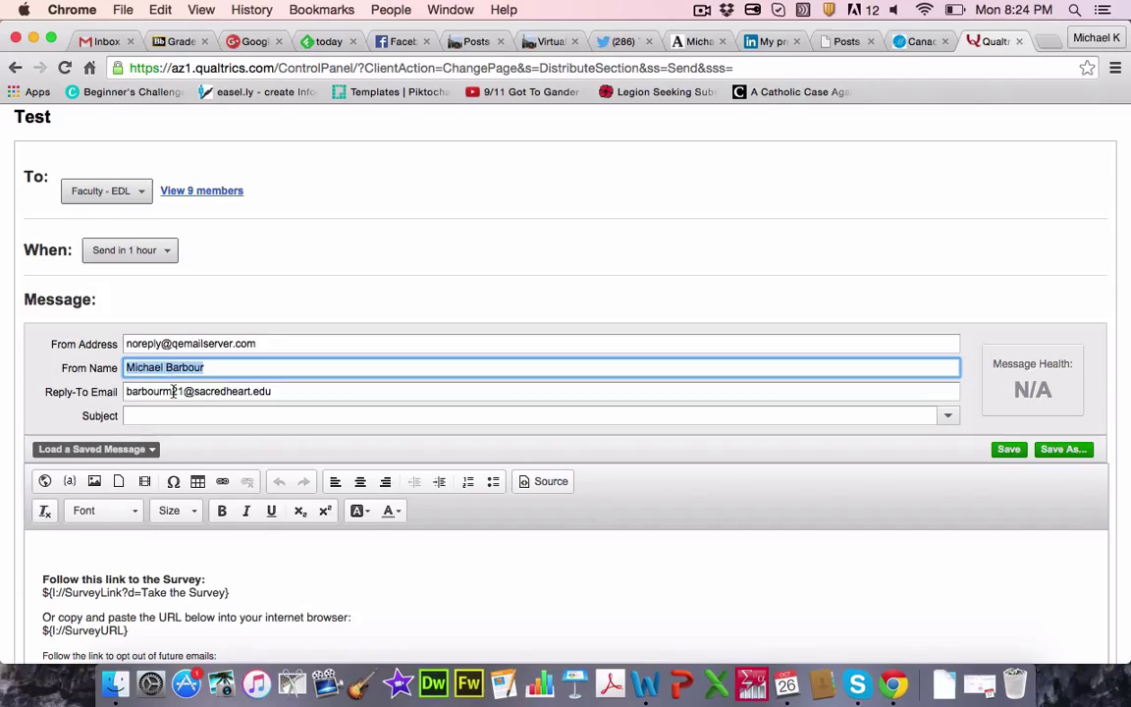
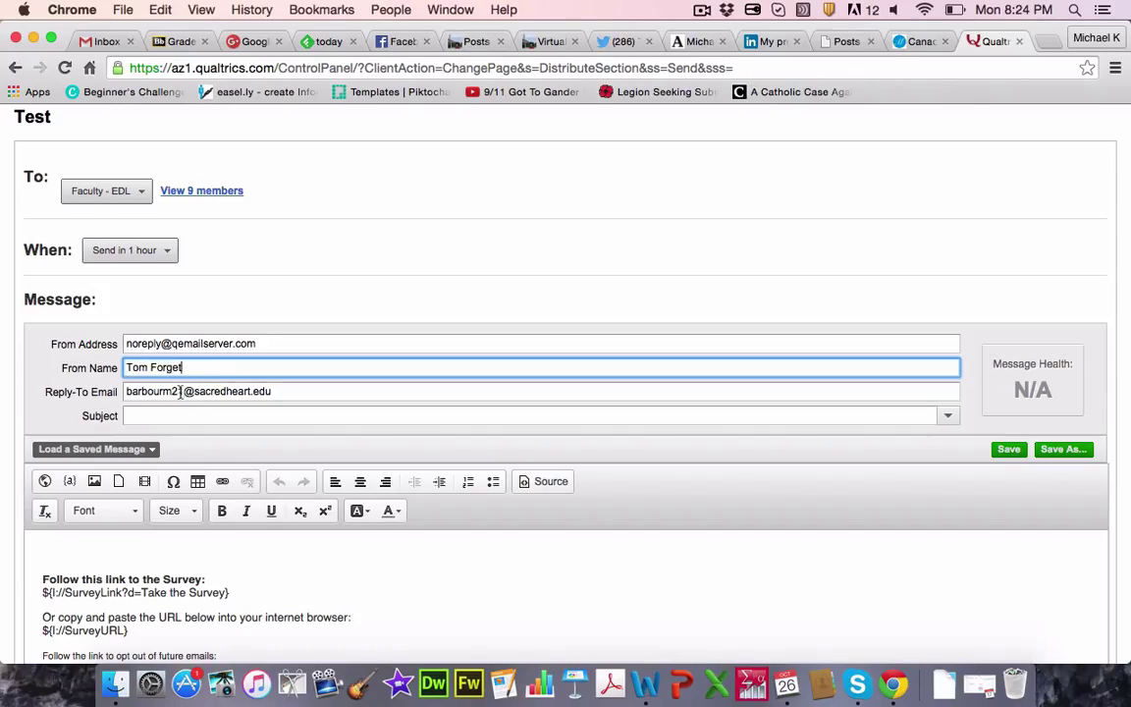
{"action": "left_click_drag", "start_coordinate": [184, 390], "coordinate": [87, 391]}
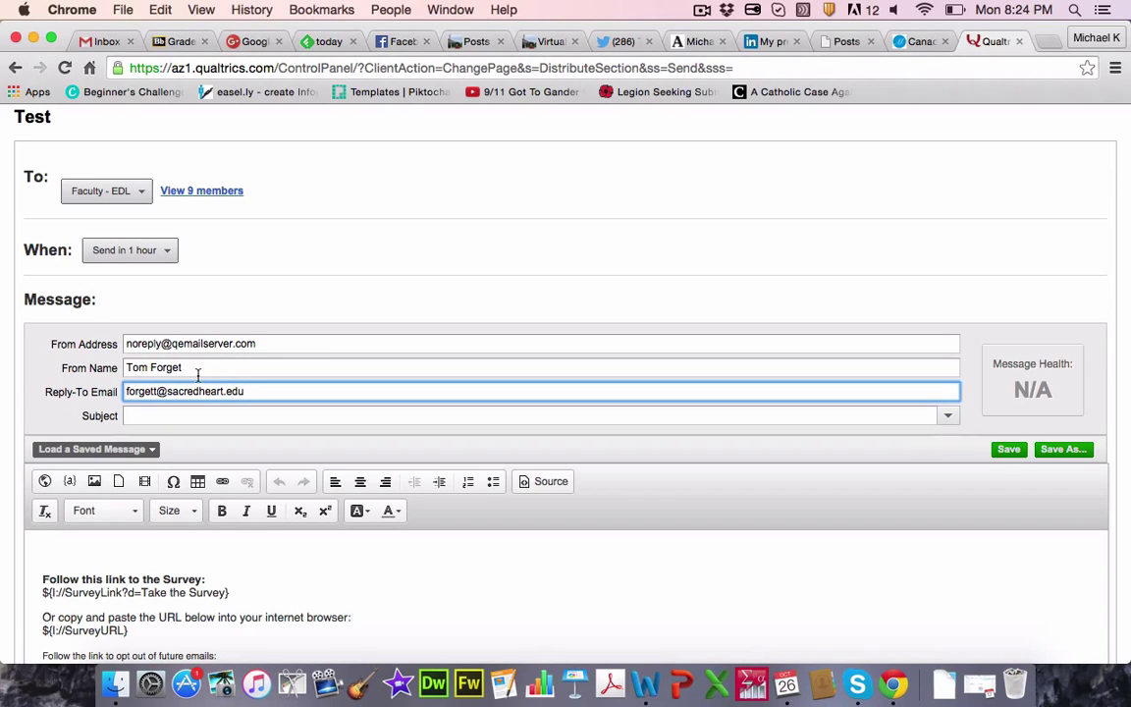
{"action": "left_click", "coordinate": [118, 552]}
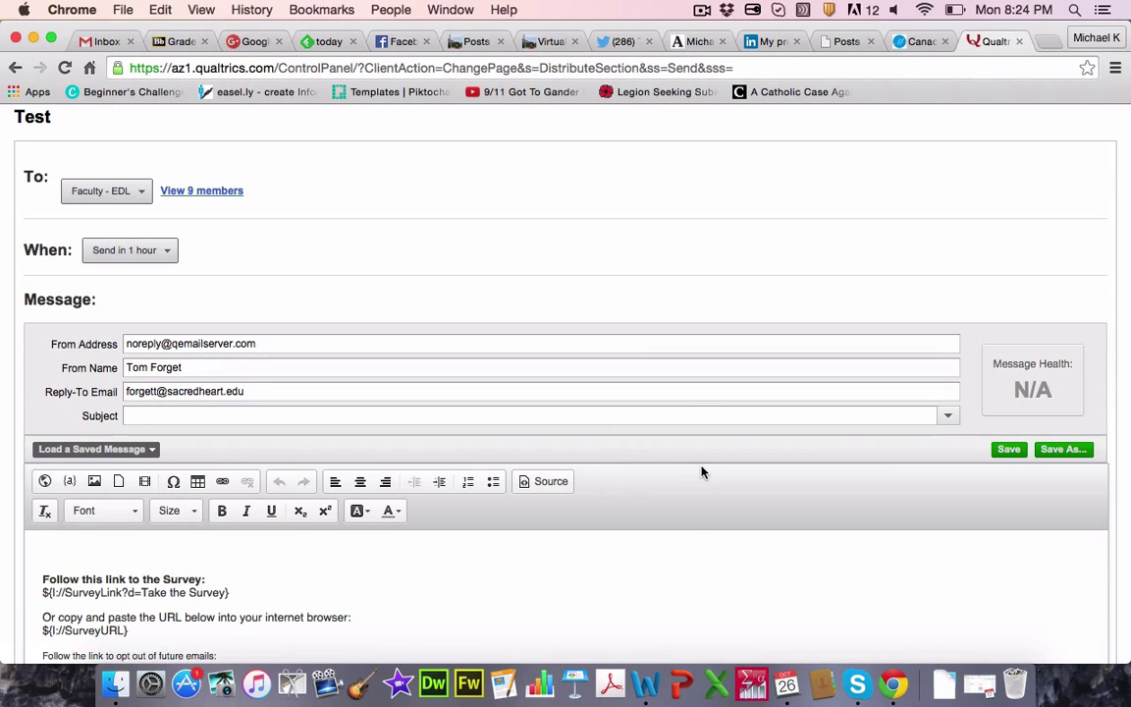
{"action": "left_click", "coordinate": [687, 390]}
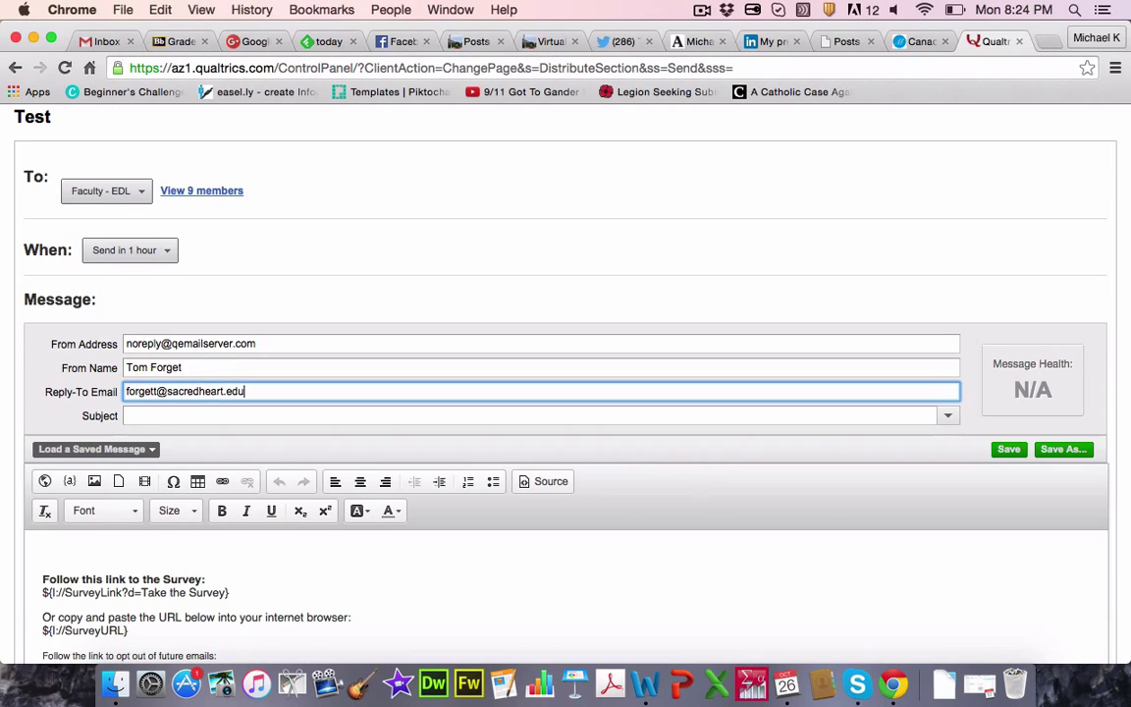
{"action": "left_click", "coordinate": [21, 530]}
{"action": "scroll", "coordinate": [20, 530], "scroll_direction": "down", "scroll_amount": 3}
Step: Add the opening line 'Please complete my survey.' above the survey link placeholder
{"action": "scroll", "coordinate": [51, 457], "scroll_direction": "down", "scroll_amount": 1}
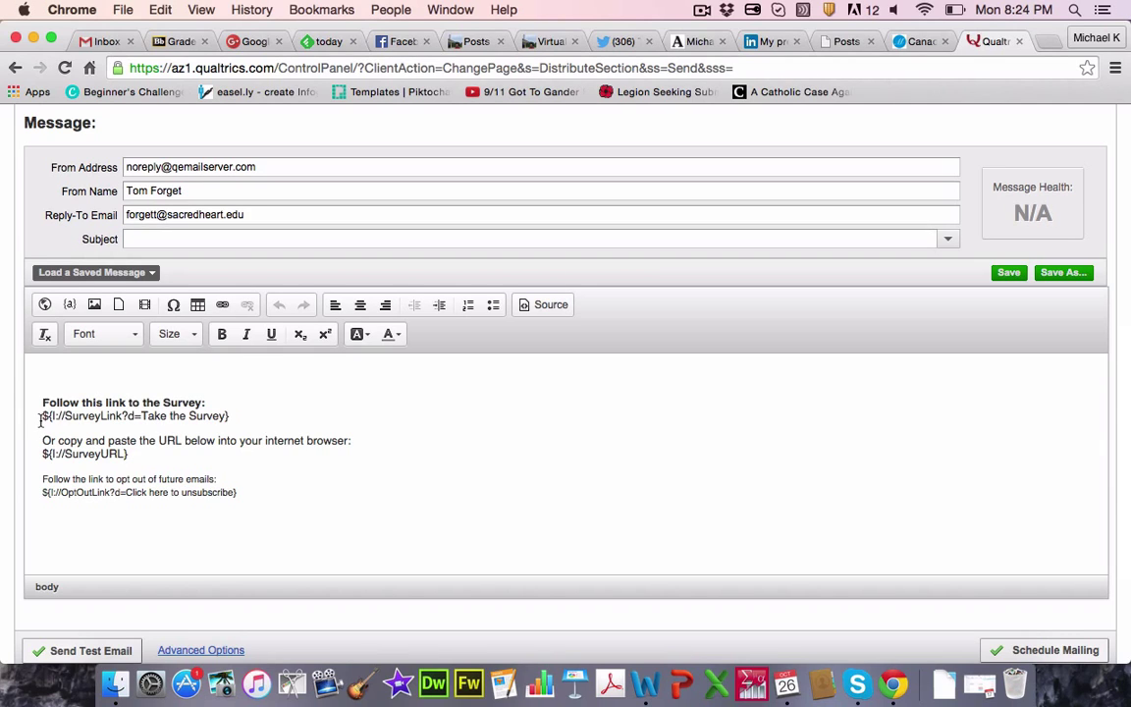
{"action": "left_click_drag", "start_coordinate": [42, 417], "coordinate": [238, 414]}
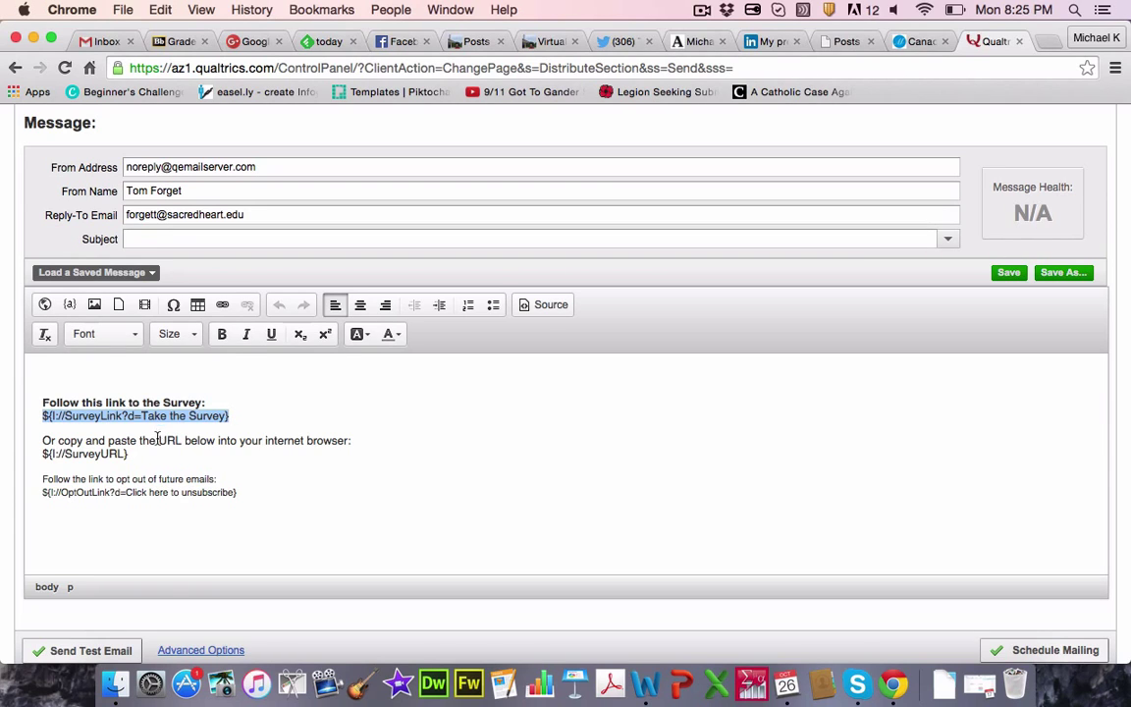
{"action": "left_click_drag", "start_coordinate": [245, 492], "coordinate": [30, 492]}
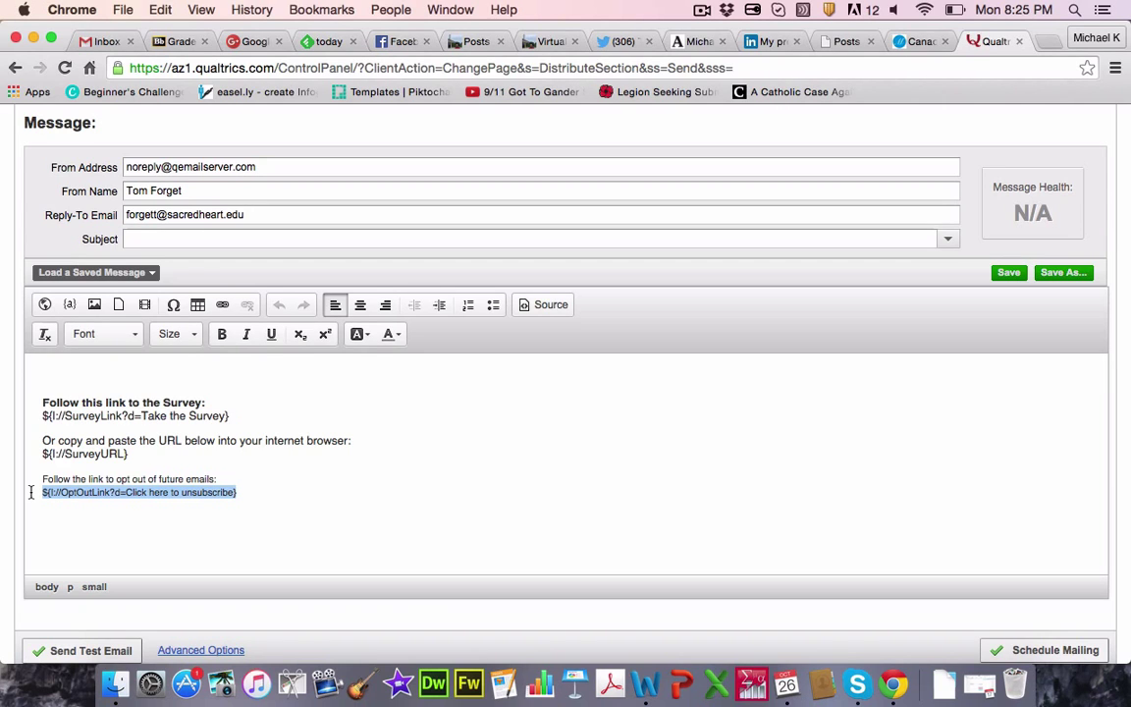
{"action": "left_click", "coordinate": [90, 362]}
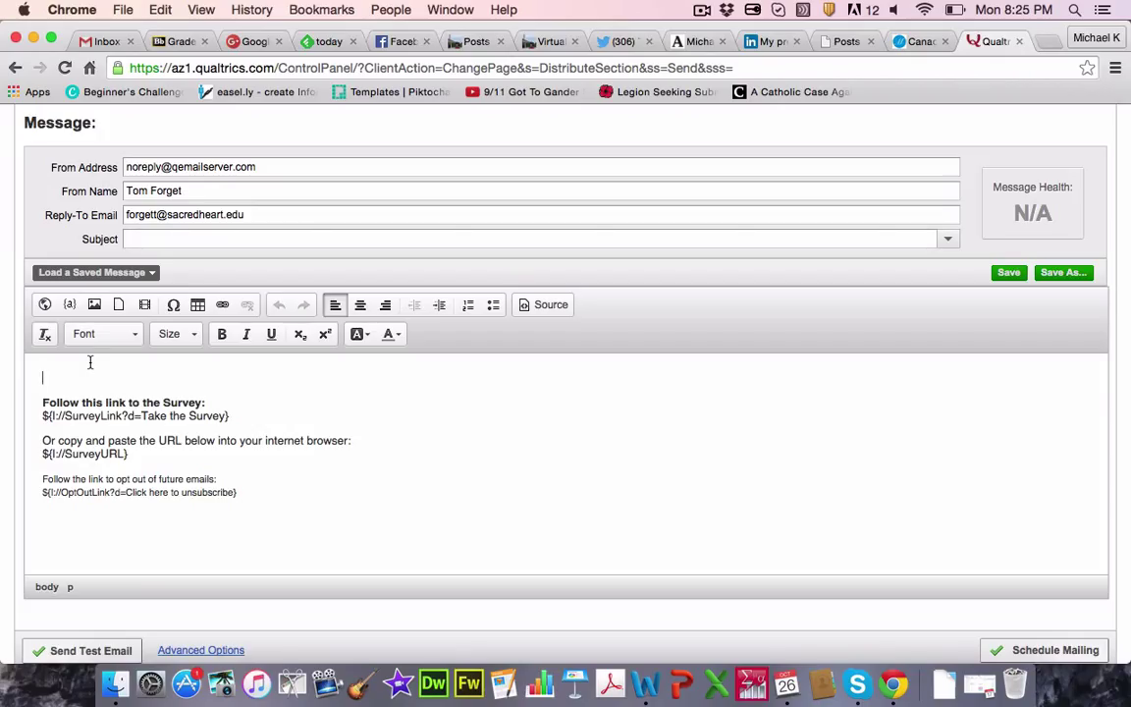
{"action": "type", "text": "Please complete my survey"}
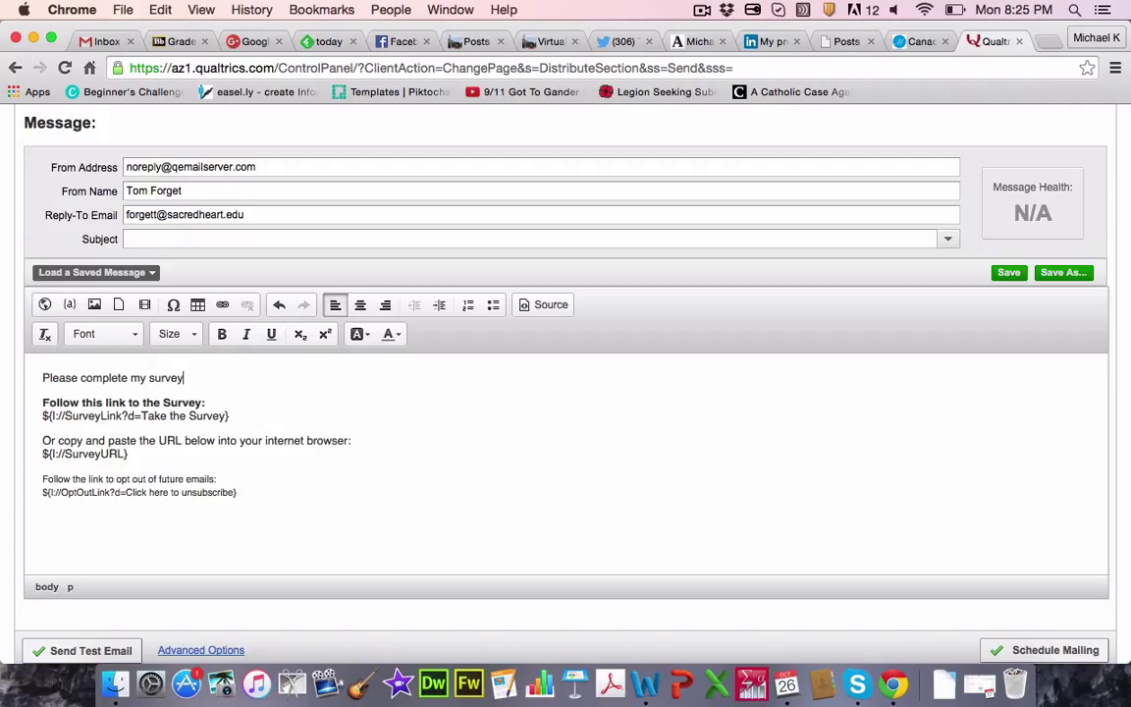
{"action": "type", "text": "."}
Step: End the message with 'Thank you!' and a signature with the sender's name
{"action": "left_click", "coordinate": [163, 552]}
{"action": "key", "text": "Return"}
{"action": "type", "text": "Thanks"}
{"action": "key", "text": "BackSpace"}
{"action": "type", "text": "you!"}
{"action": "key", "text": "Return"}
{"action": "key", "text": "Return"}
{"action": "type", "text": "Tom"}
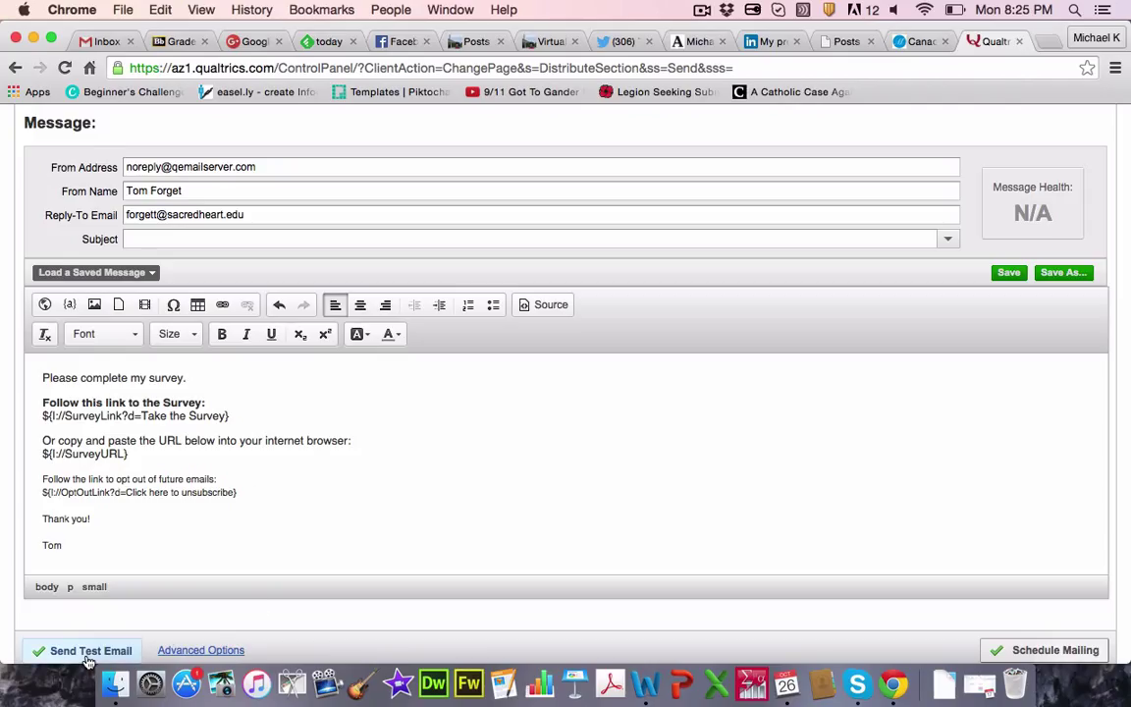
Step: Set the email subject to 'Test Survey'
{"action": "left_click", "coordinate": [233, 237]}
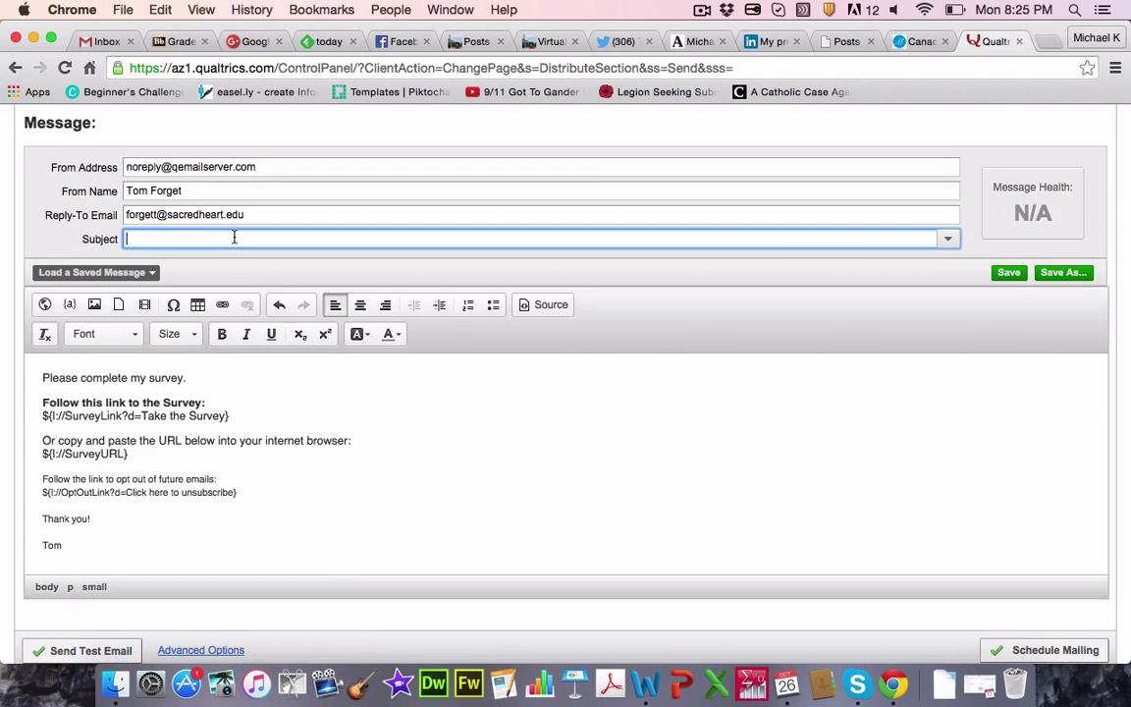
{"action": "type", "text": "Test Survey"}
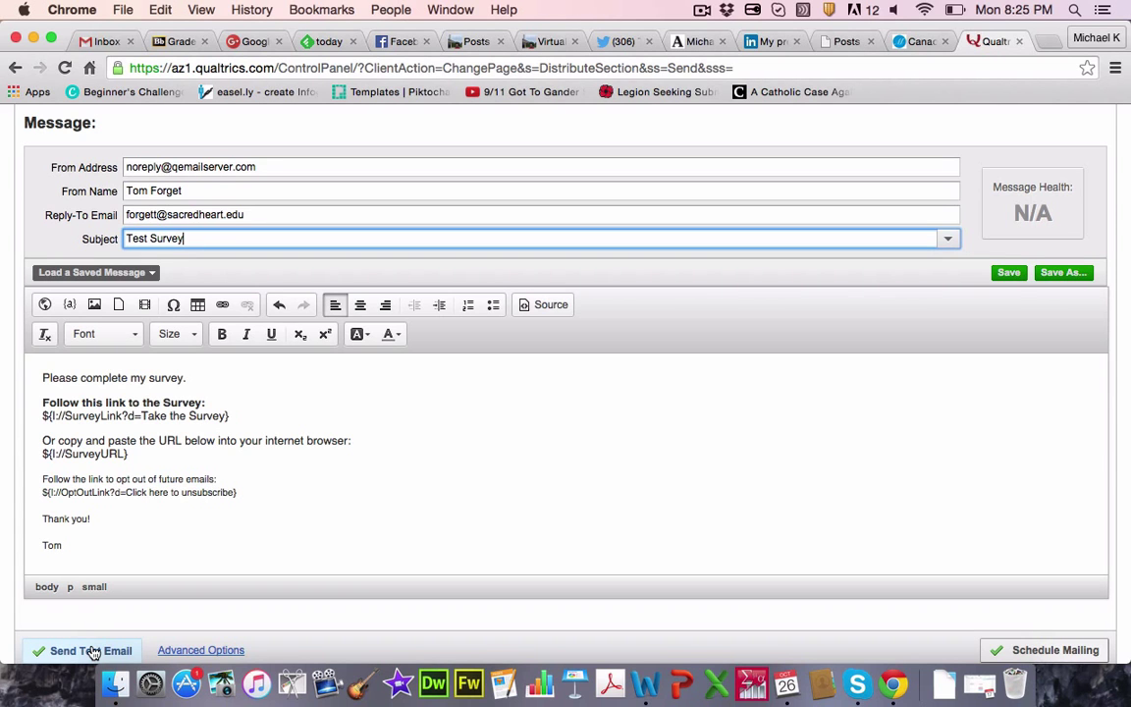
{"action": "left_click", "coordinate": [239, 114]}
{"action": "scroll", "coordinate": [239, 114], "scroll_direction": "up", "scroll_amount": 5}
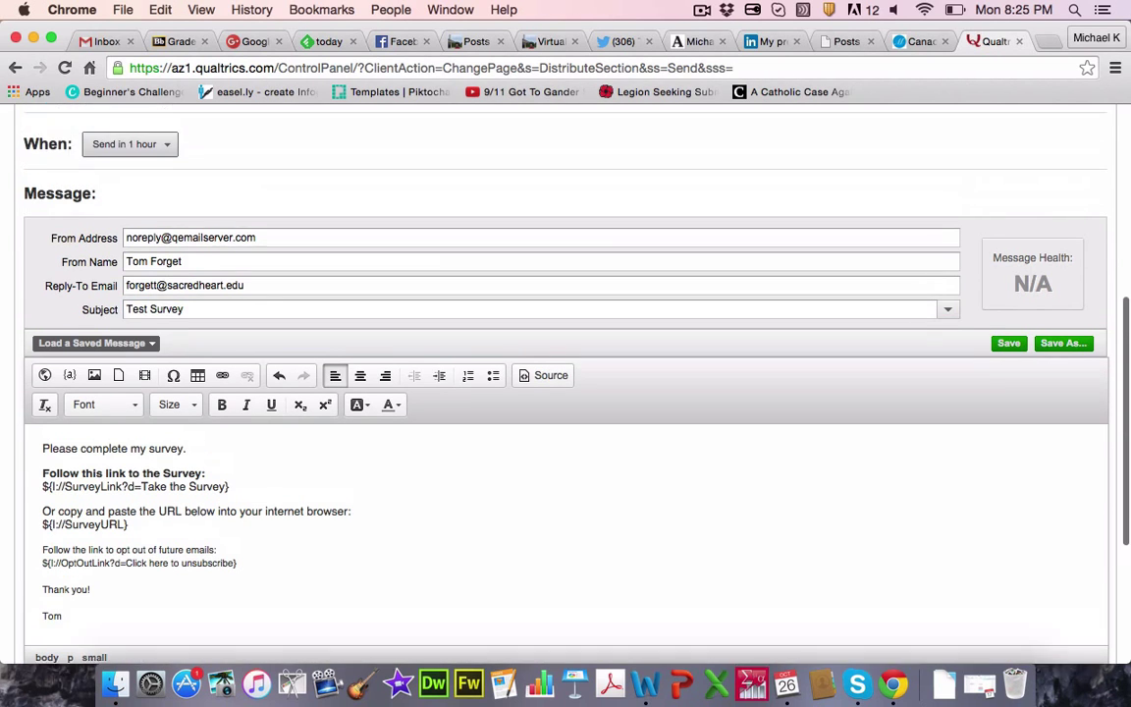
{"action": "scroll", "coordinate": [239, 114], "scroll_direction": "up", "scroll_amount": 3}
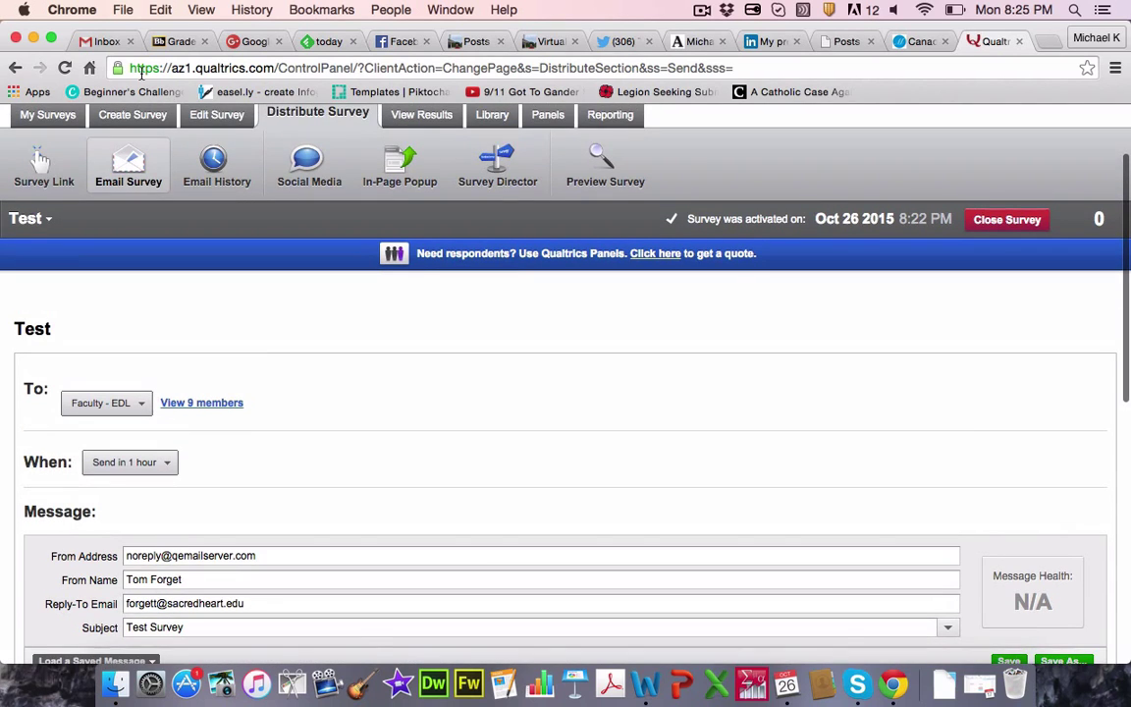
Step: Open the Survey Link page and select the Test survey's anonymous link URL
{"action": "left_click", "coordinate": [45, 172]}
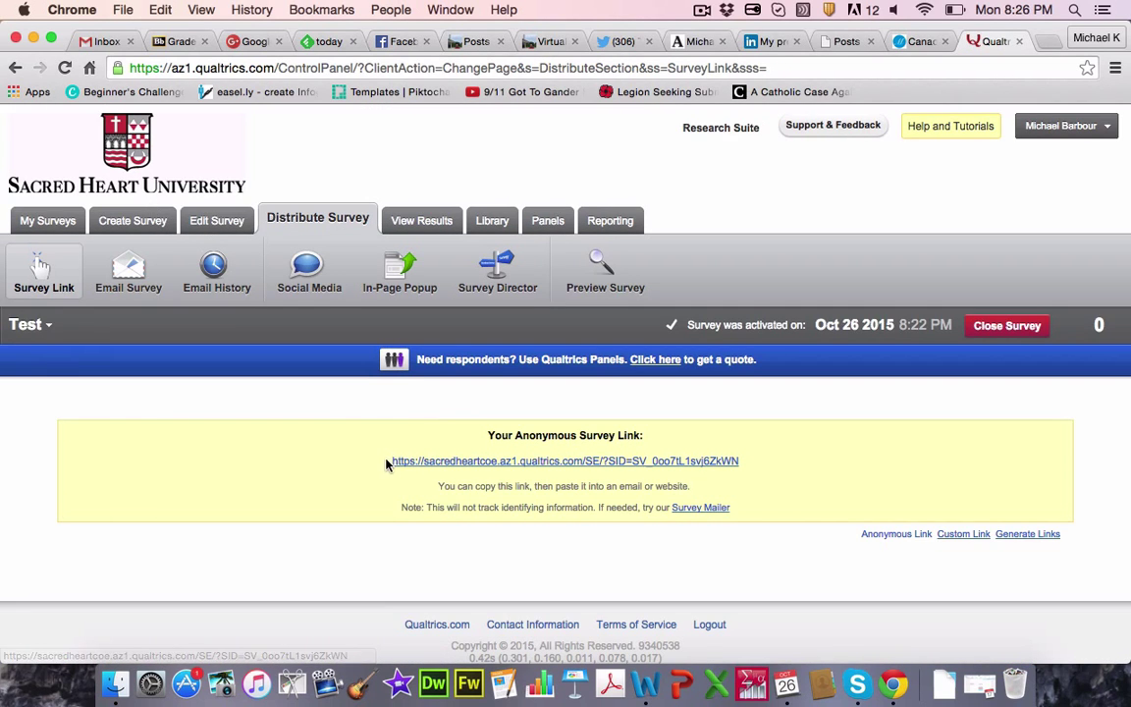
{"action": "left_click_drag", "start_coordinate": [394, 462], "coordinate": [698, 429]}
{"action": "left_click", "coordinate": [769, 450]}
{"action": "triple_click", "coordinate": [768, 452]}
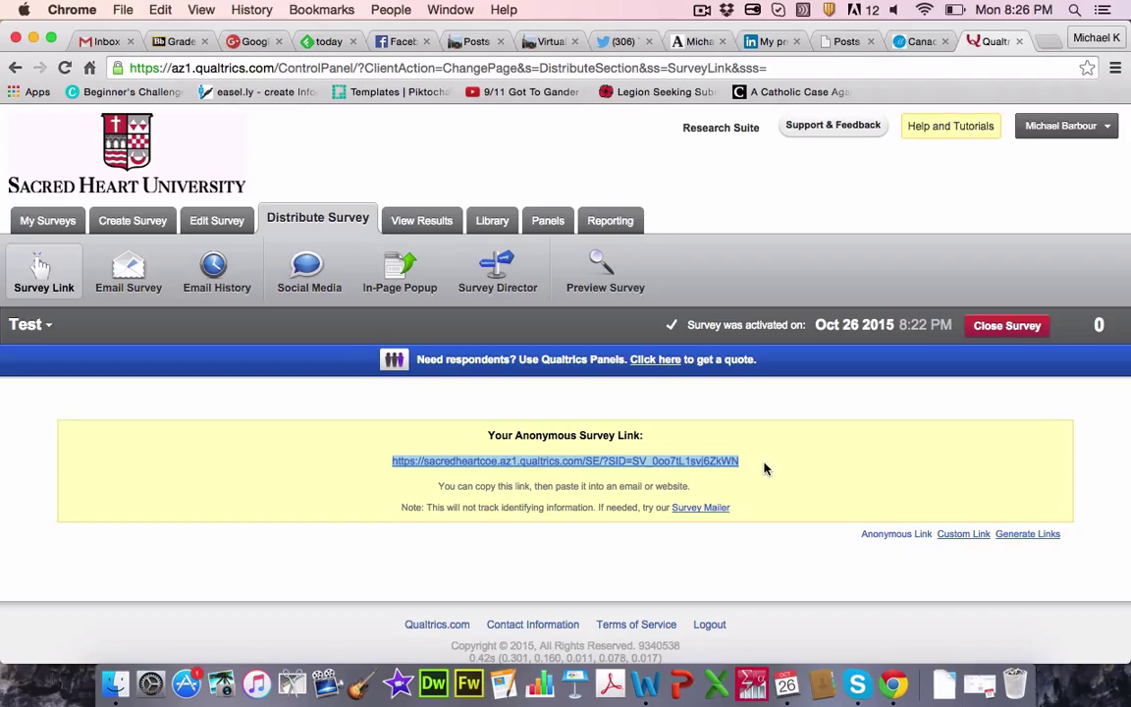
{"action": "left_click", "coordinate": [764, 469]}
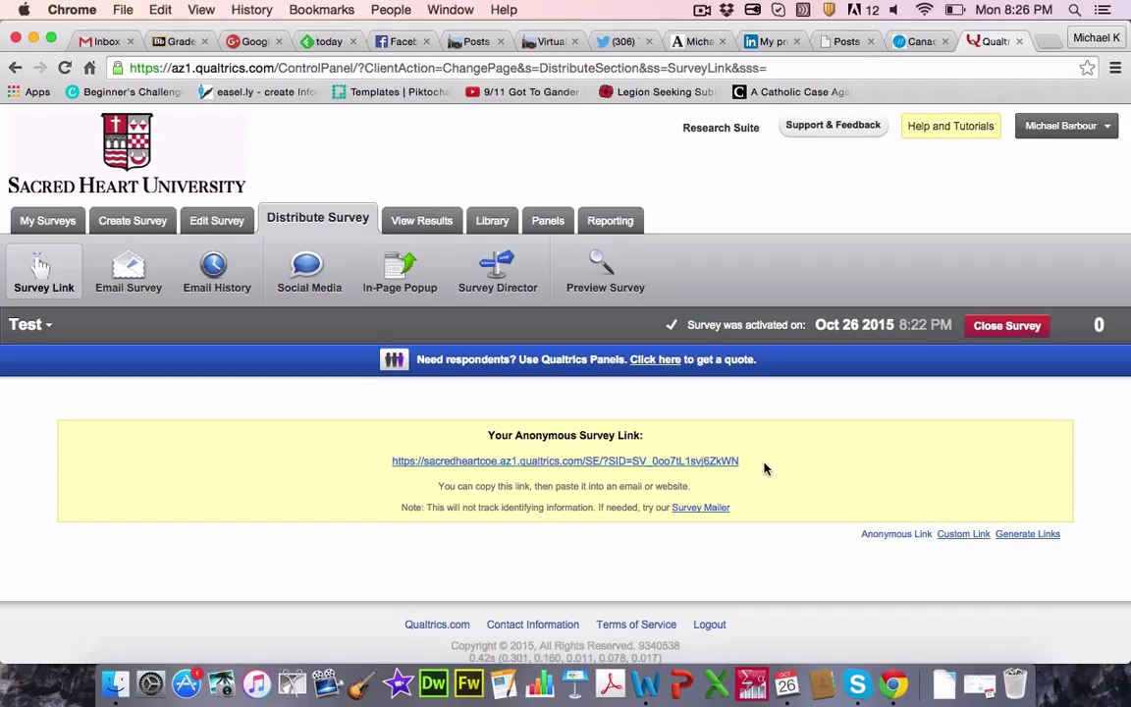